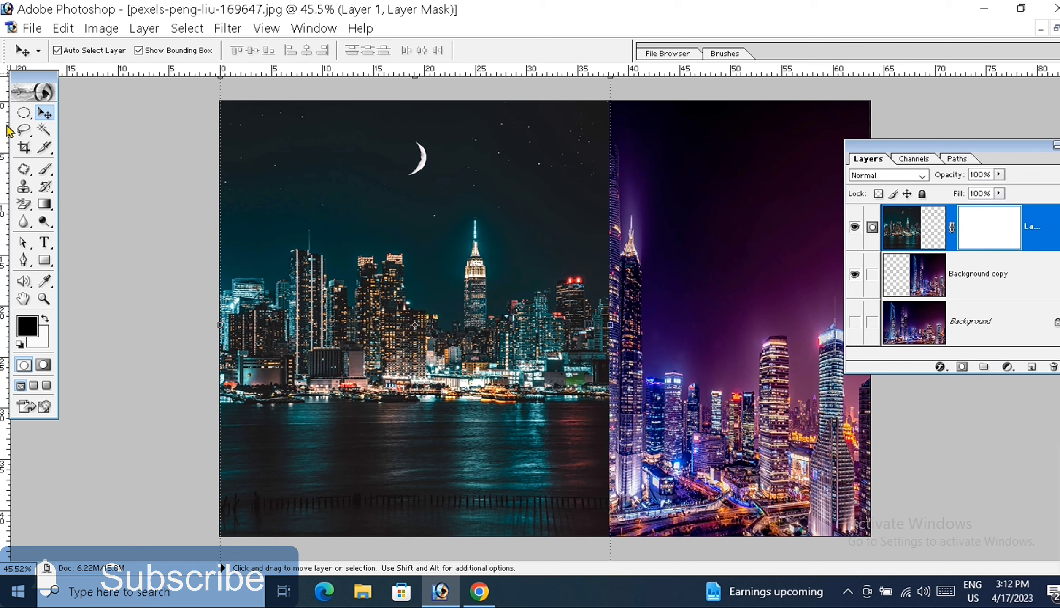
Step: Adjust the smoothness of the Foreground to Background gradient for the Gradient tool
left_click(44, 204)
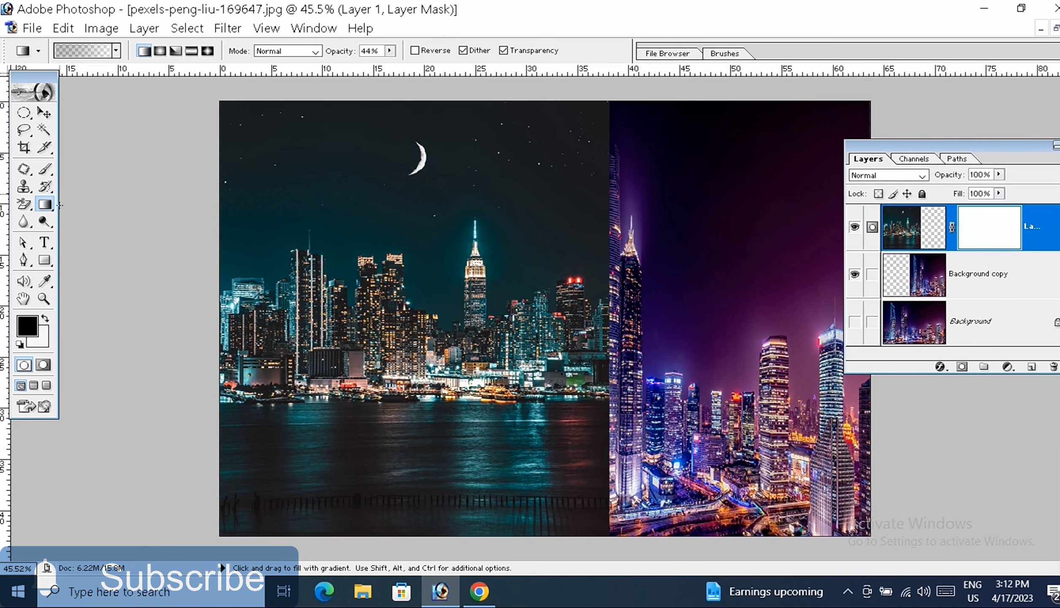
left_click(83, 50)
left_click(459, 392)
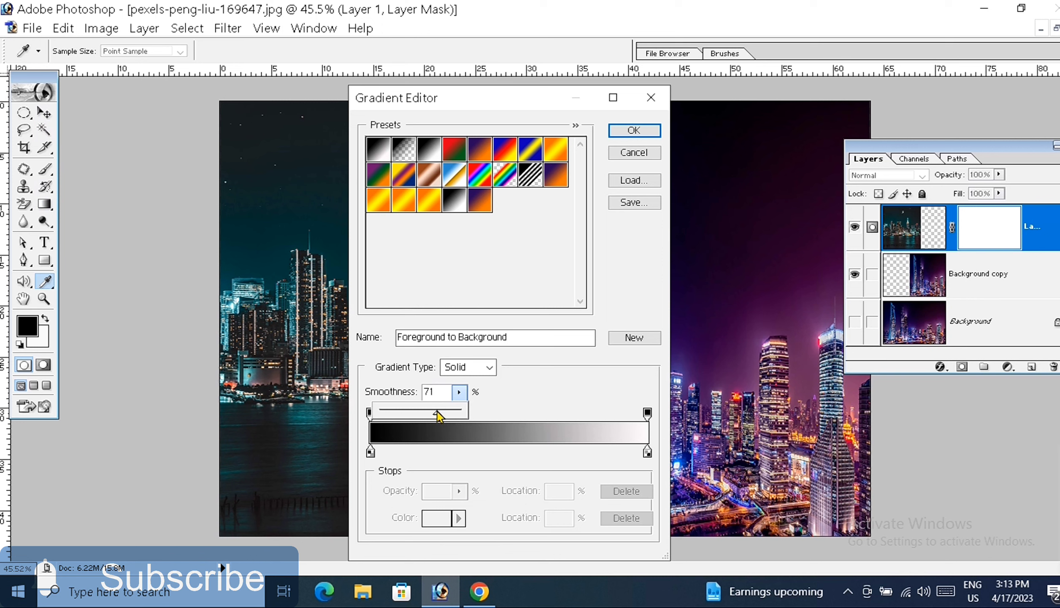
left_click_drag(431, 413, 427, 413)
left_click(634, 131)
Step: Set the Gradient tool's opacity to 51% and target the layer mask of the teal city layer
left_click(390, 51)
left_click_drag(391, 67, 396, 66)
left_click(496, 63)
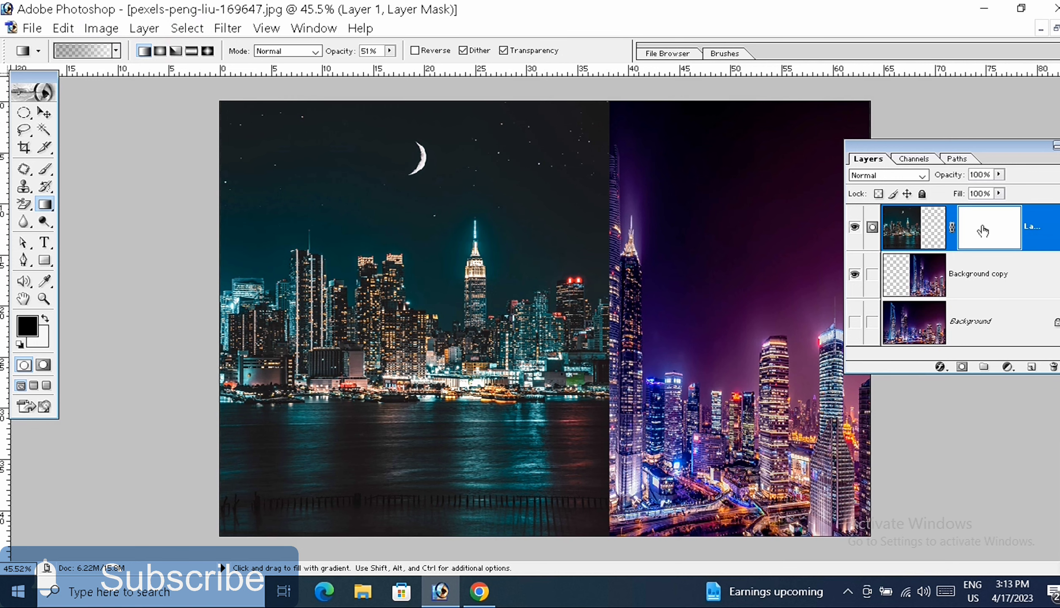
left_click(924, 233)
left_click(995, 234)
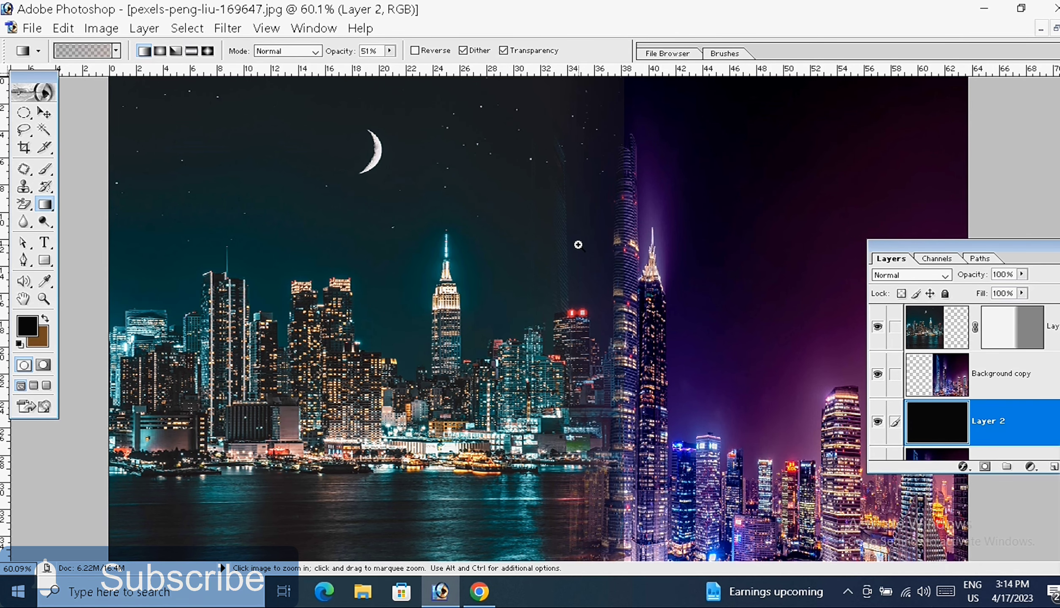
Step: Target the teal city layer's mask and choose the soft 17 px brush for painting
key("ctrl+plus")
key("ctrl+minus")
key("ctrl+minus")
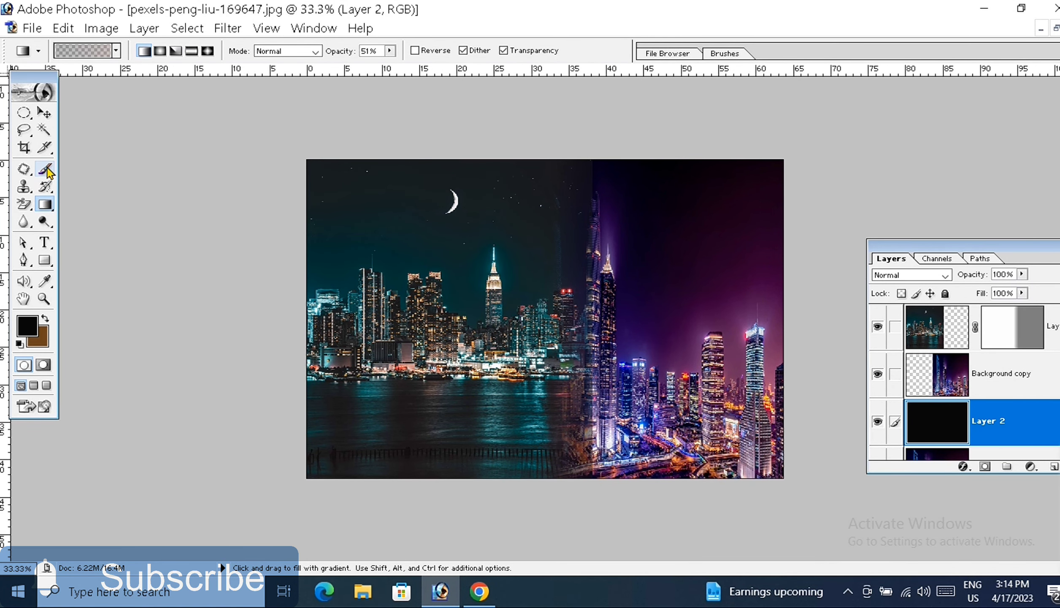
left_click(999, 327)
left_click(45, 170)
left_click(107, 51)
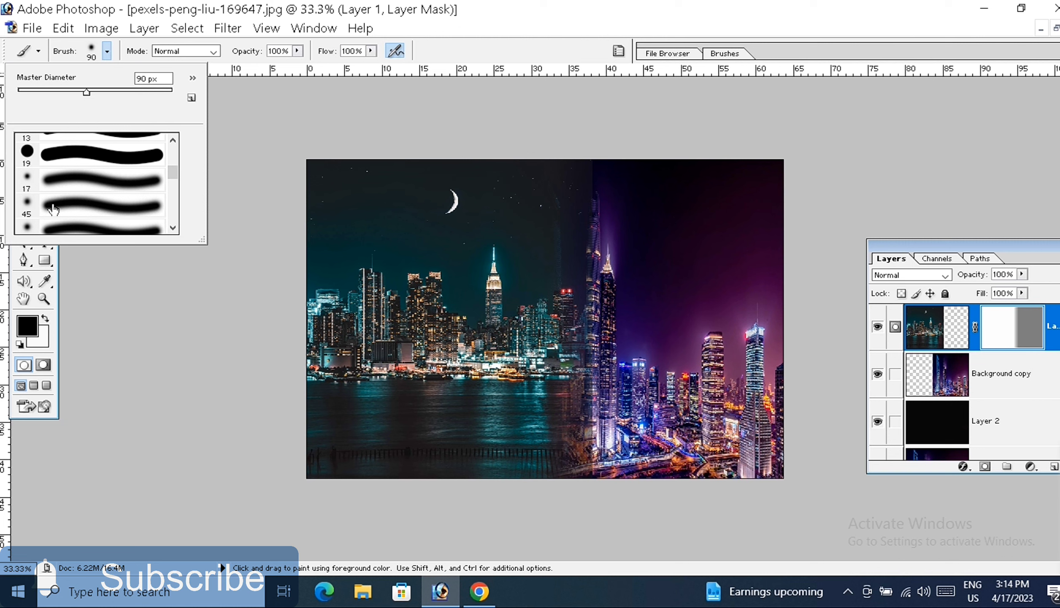
left_click(54, 208)
left_click(36, 181)
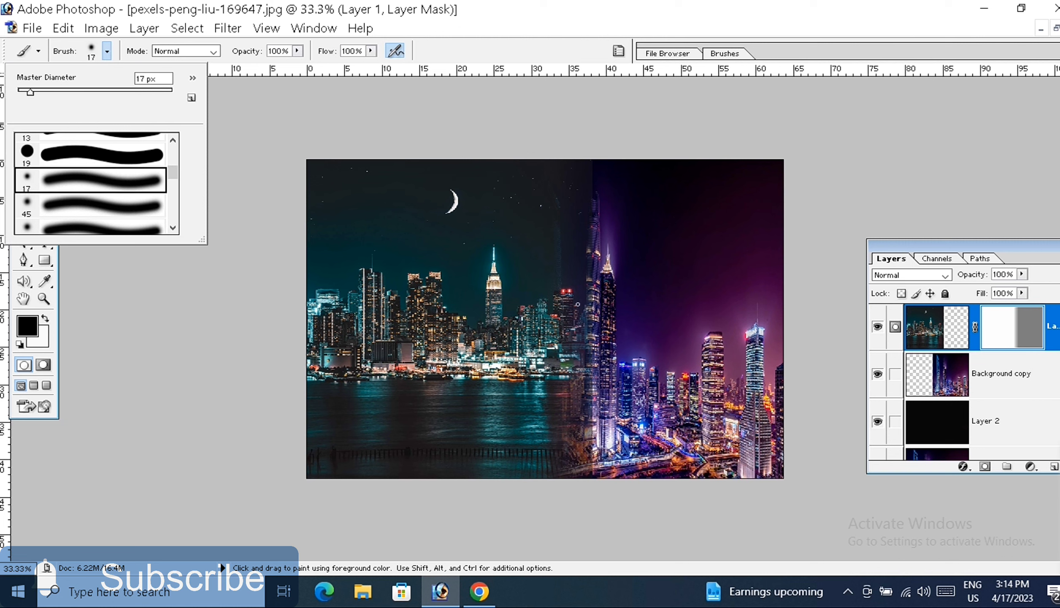
left_click(222, 128)
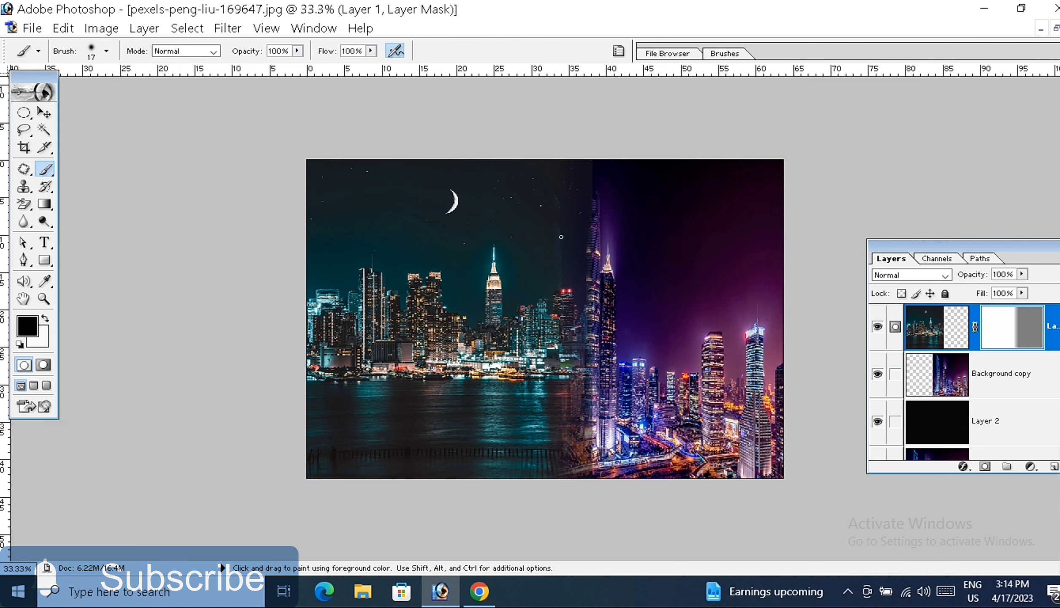
Step: Set the brush diameter to 83 px and paint black on the mask along the seam between the two city photos
left_click(106, 52)
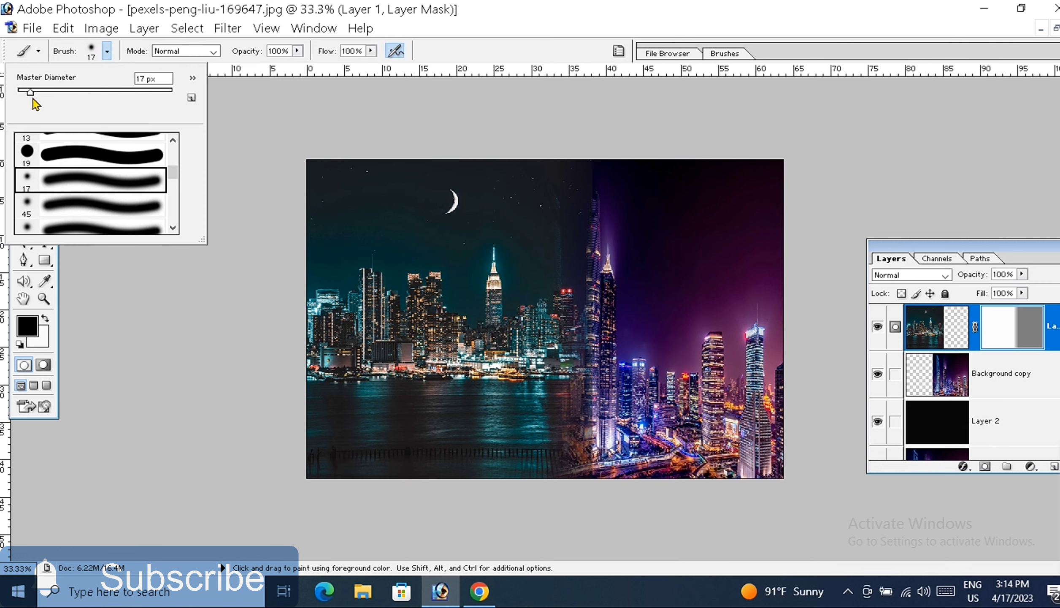
left_click_drag(31, 93, 81, 95)
left_click(618, 211)
left_click_drag(594, 213, 585, 292)
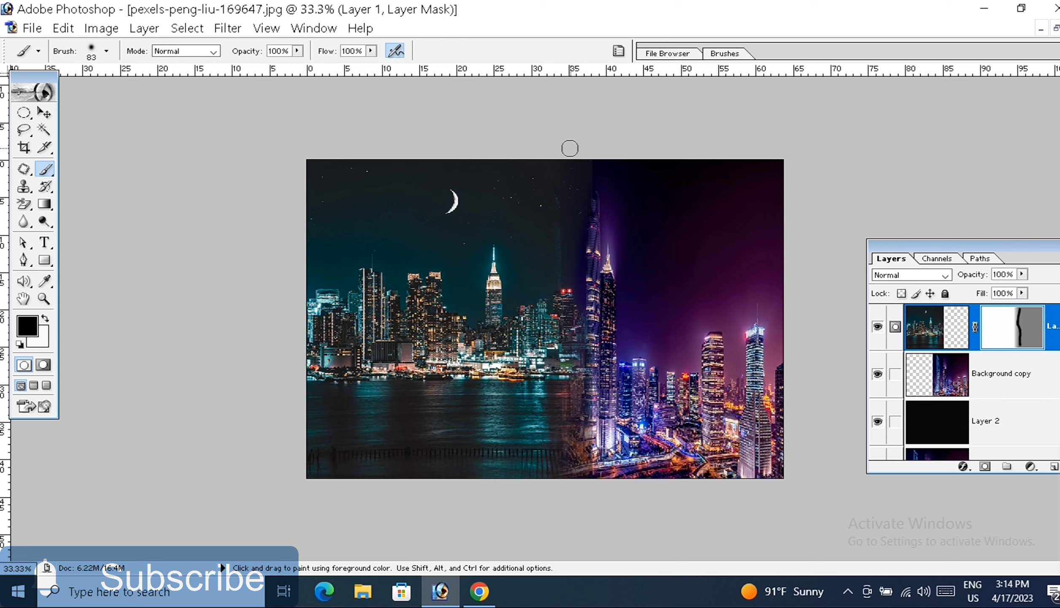
Step: Enlarge the brush to 300 px and paint black on the mask down the seam and across the lower edge to blend the cities
key("]")
key("]")
key("]")
key("]")
key("]")
key("]")
key("]")
key("]")
left_click_drag(581, 172, 604, 257)
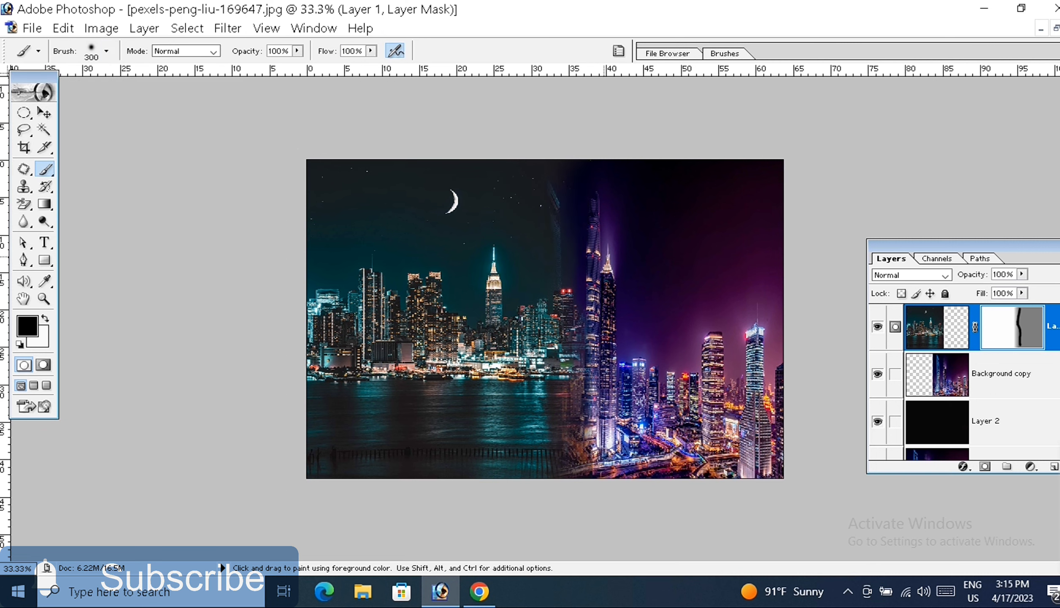
left_click_drag(572, 337, 573, 446)
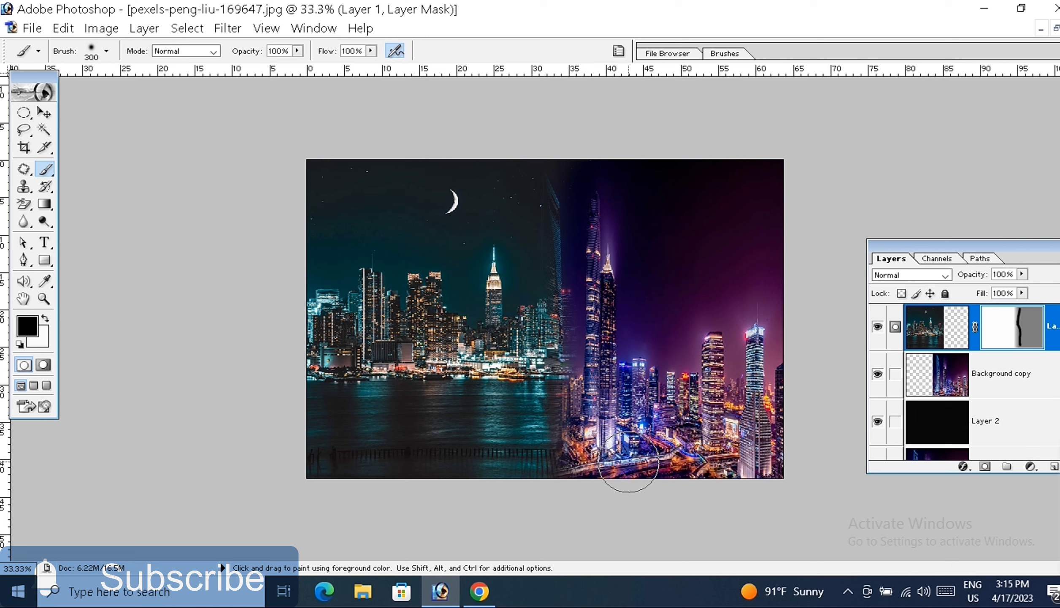
left_click_drag(629, 462, 662, 450)
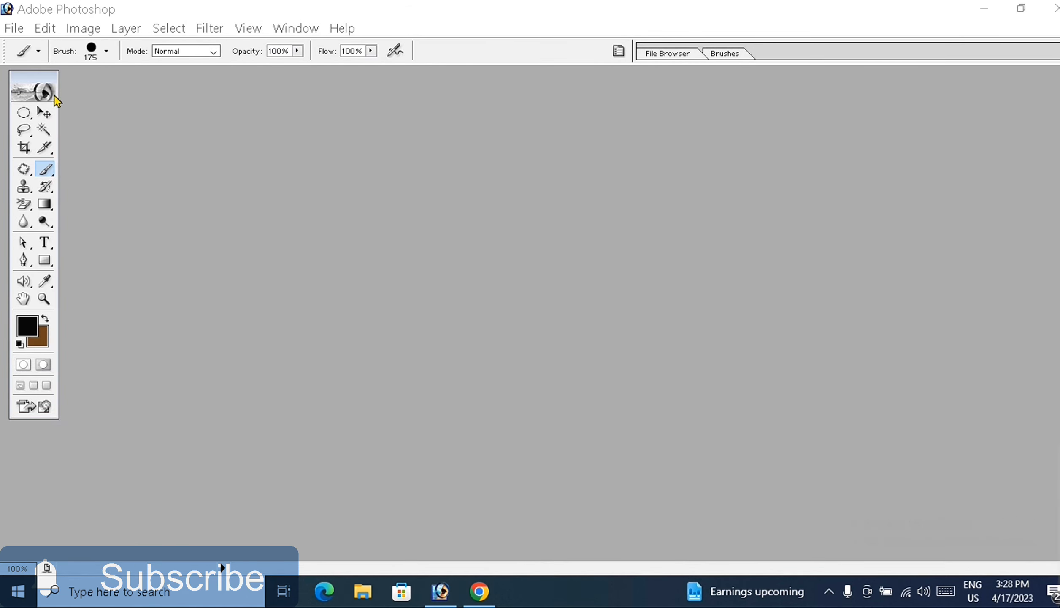
Step: Open the road photo pexels-pixabay-63324.jpg and maximize its document window
left_click(451, 355)
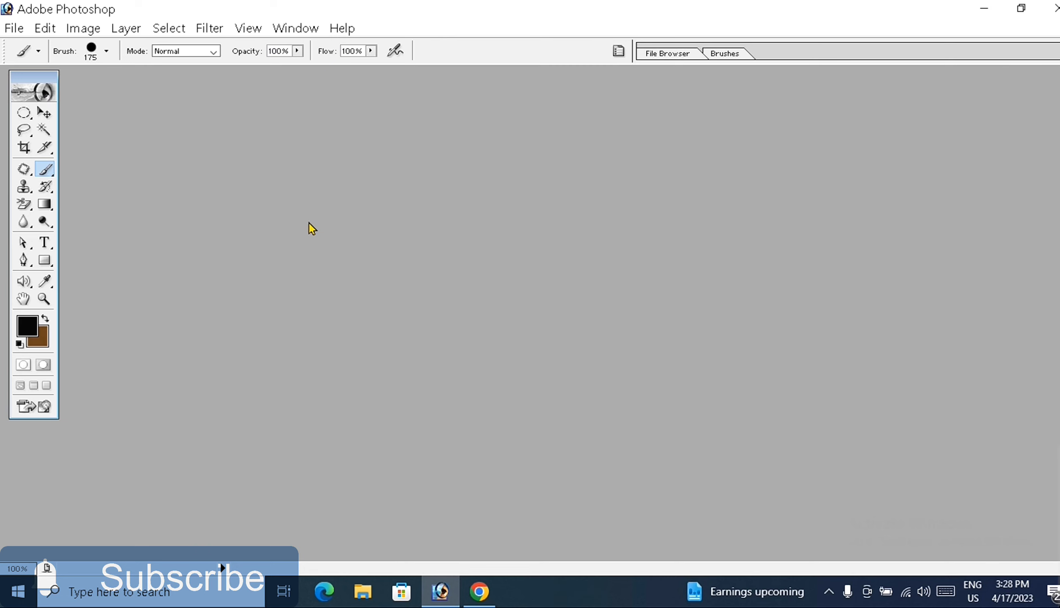
key("ctrl+o")
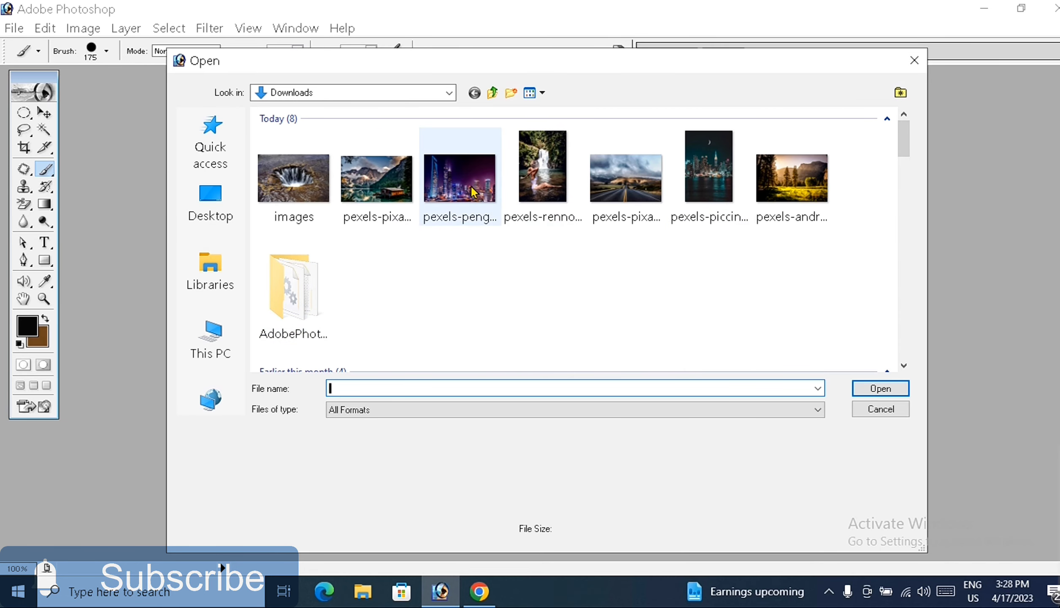
double_click(617, 179)
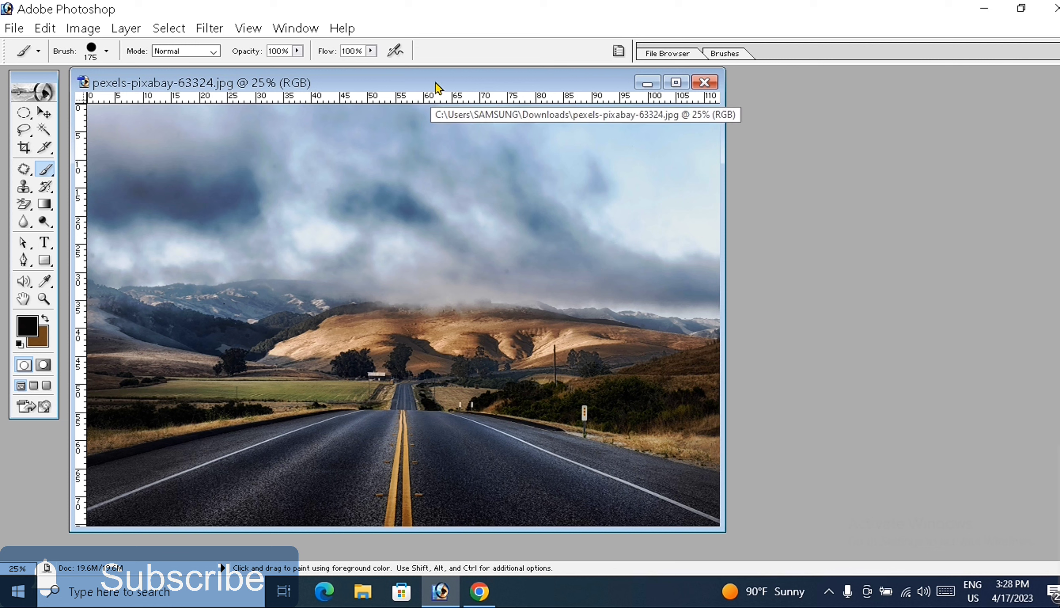
left_click_drag(436, 82, 560, 87)
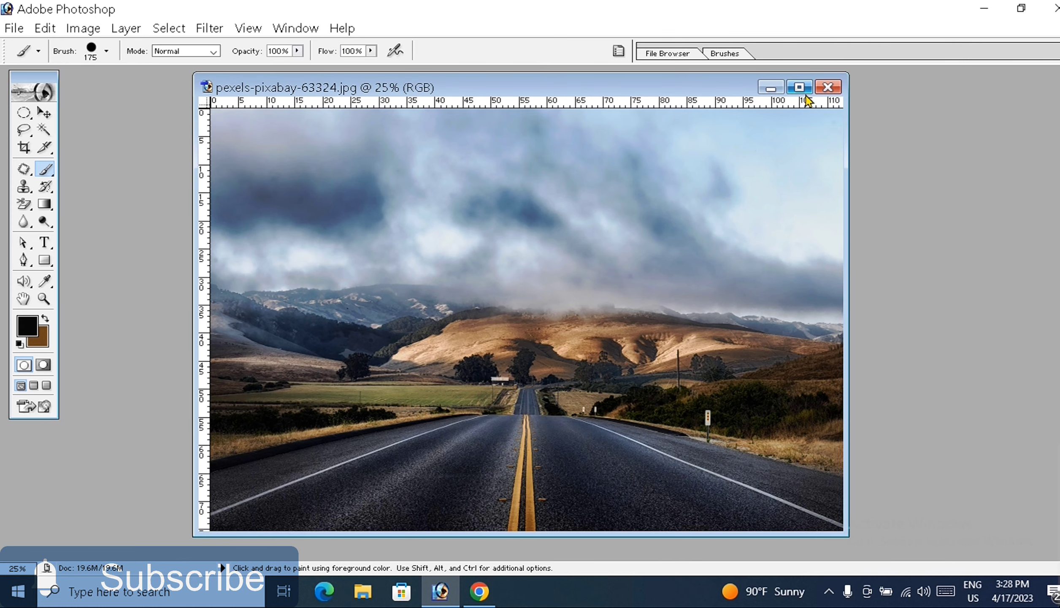
left_click(799, 88)
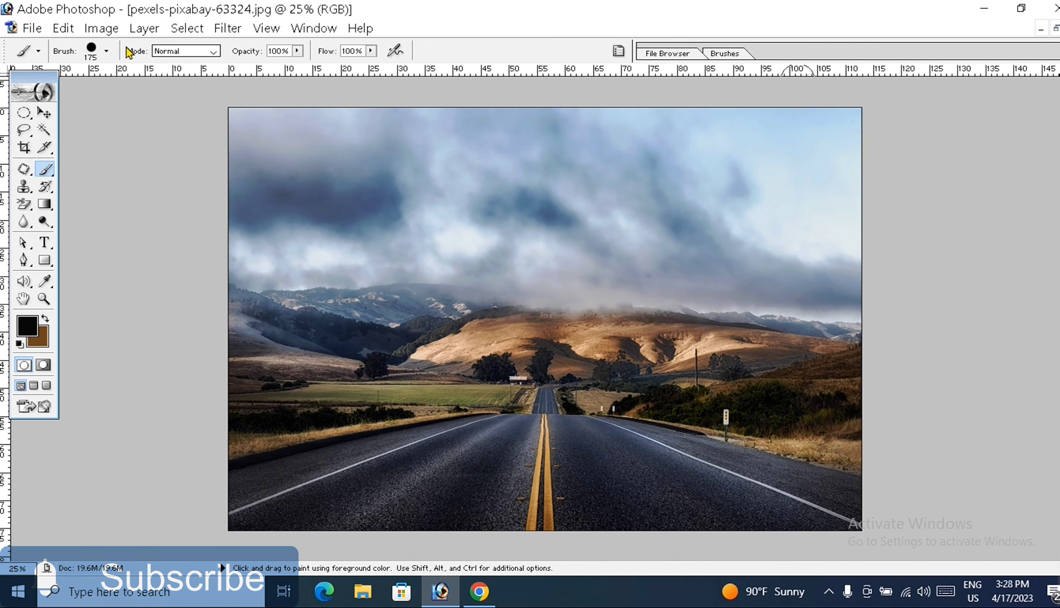
Step: Open images.jpg, the picture of the water-filled hole, from the Downloads folder
left_click(32, 28)
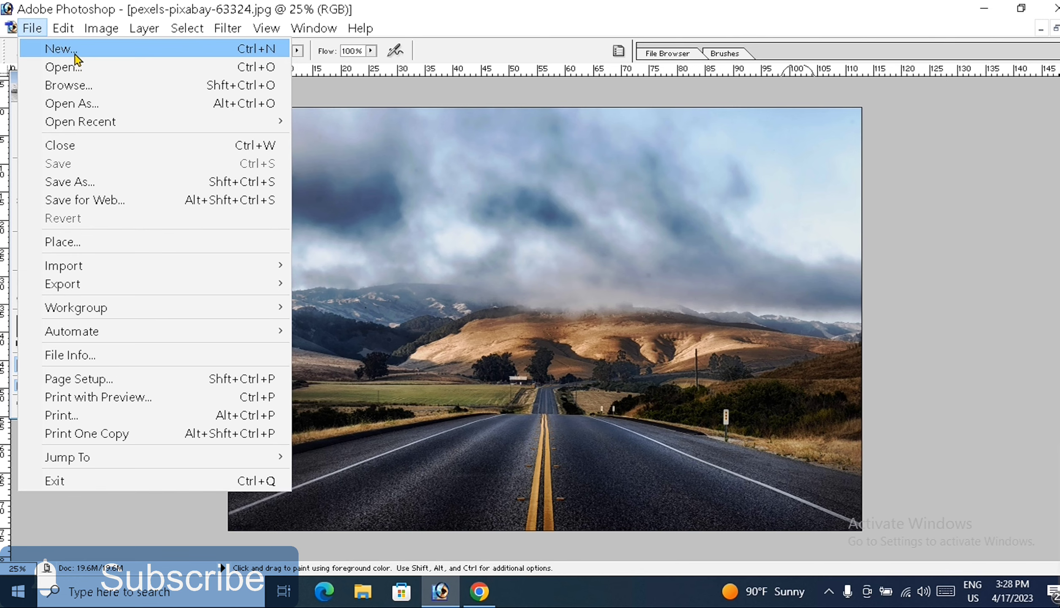
left_click(89, 68)
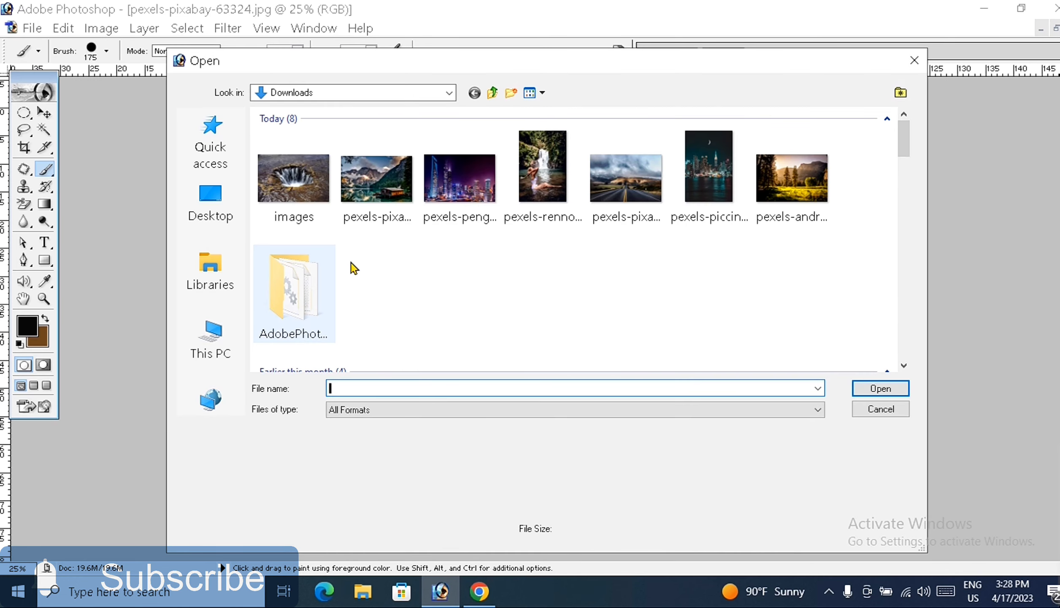
left_click(300, 190)
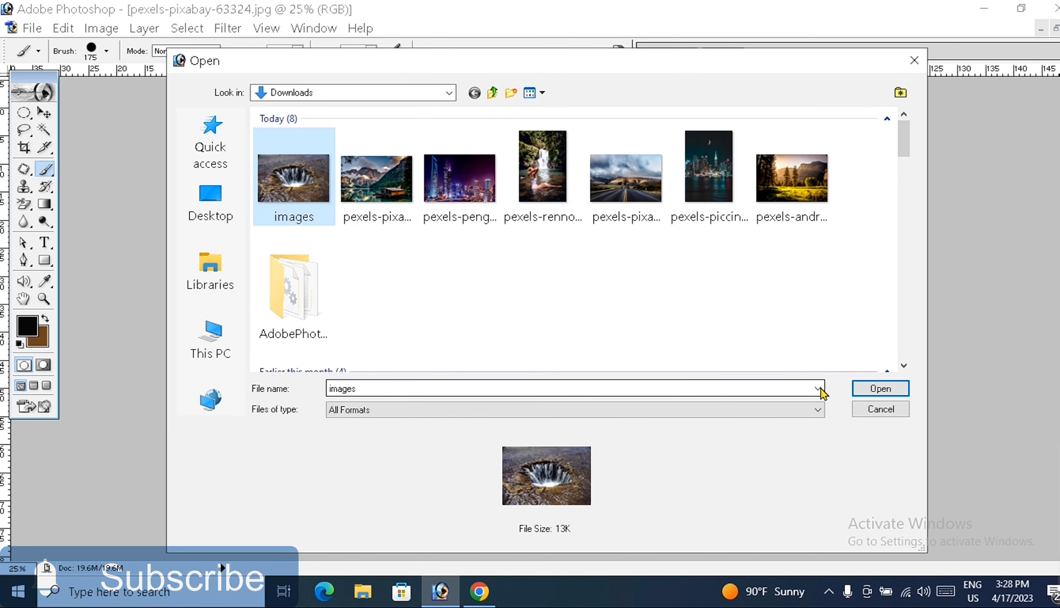
left_click(880, 388)
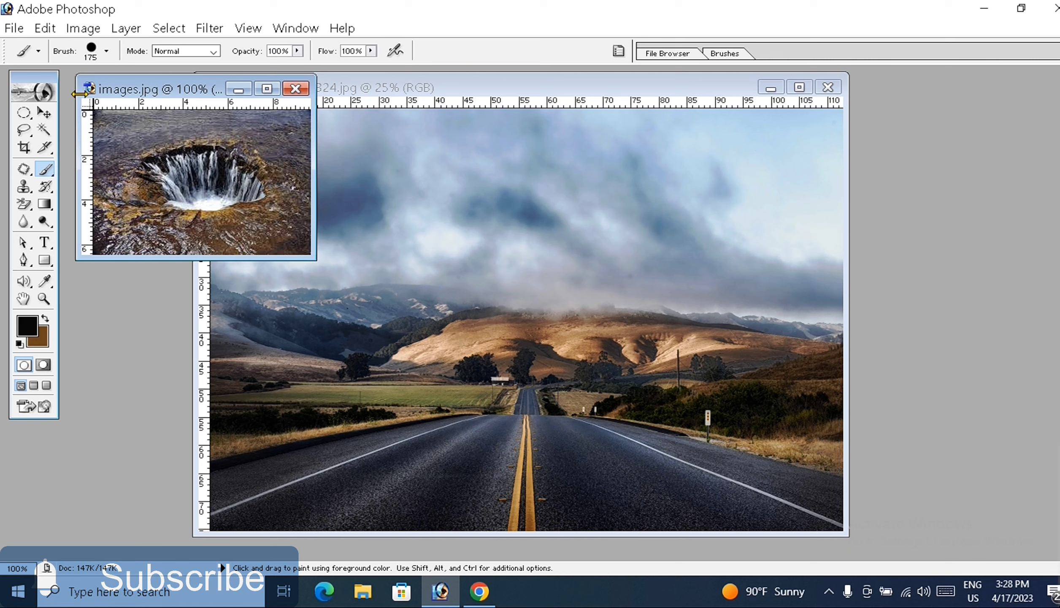
Step: Copy the water hole picture into the road photo as a new layer, maximize that document and show the layers
left_click(44, 113)
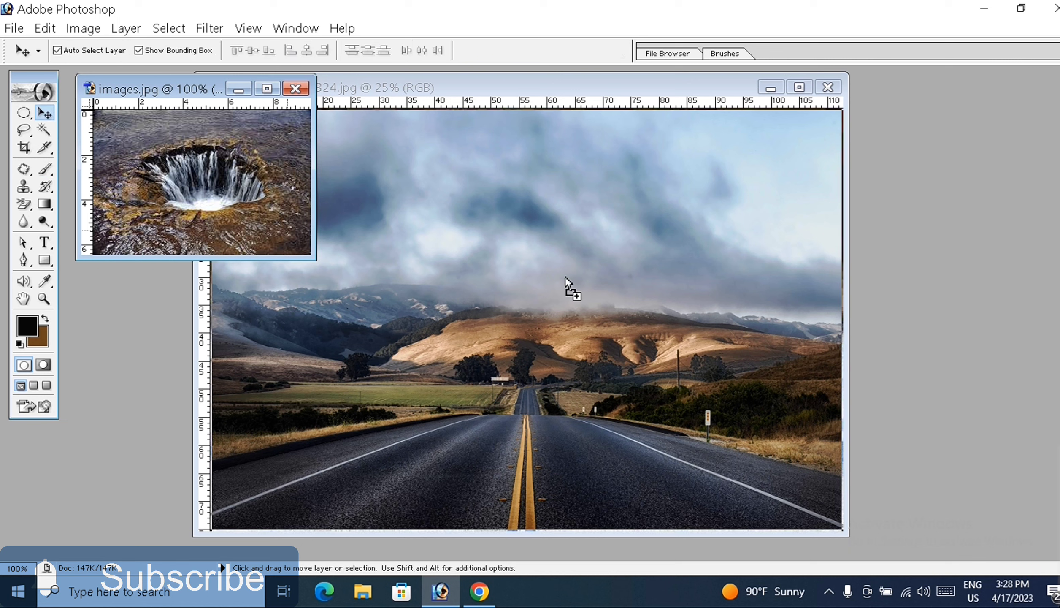
left_click_drag(527, 260, 526, 261)
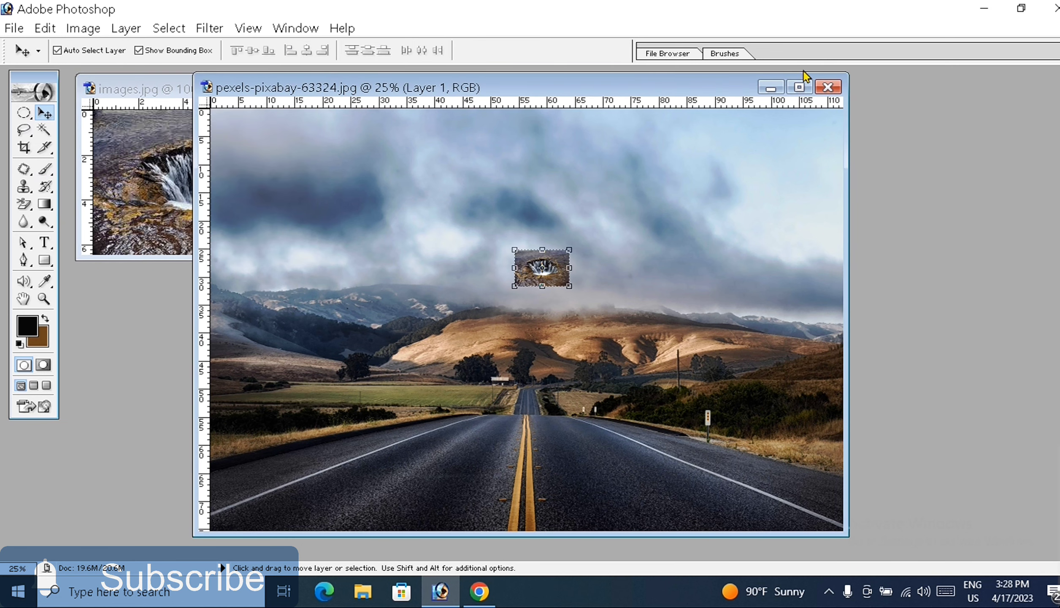
left_click(799, 87)
left_click(325, 29)
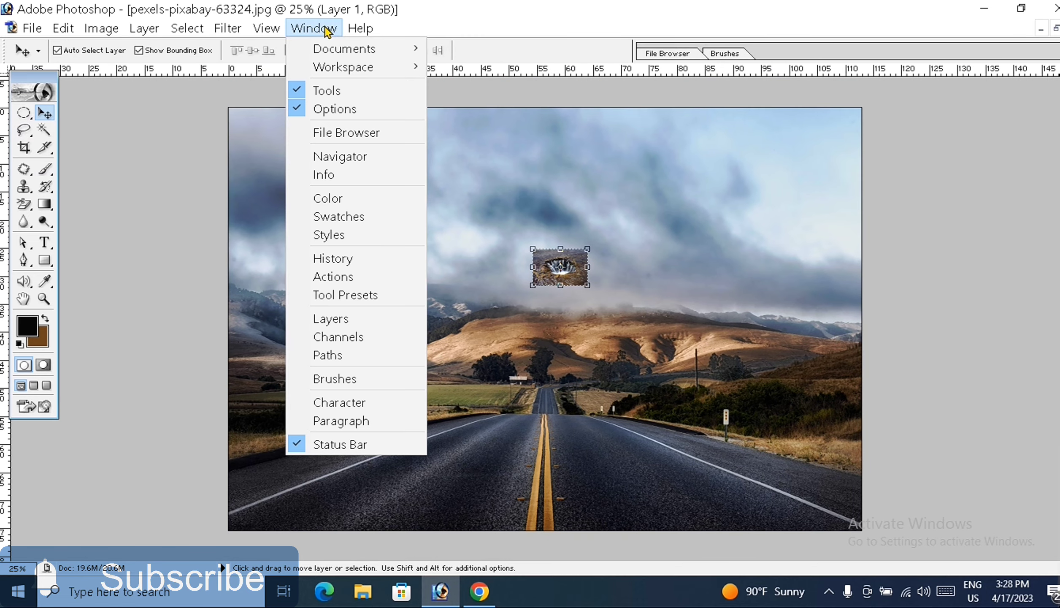
left_click(346, 319)
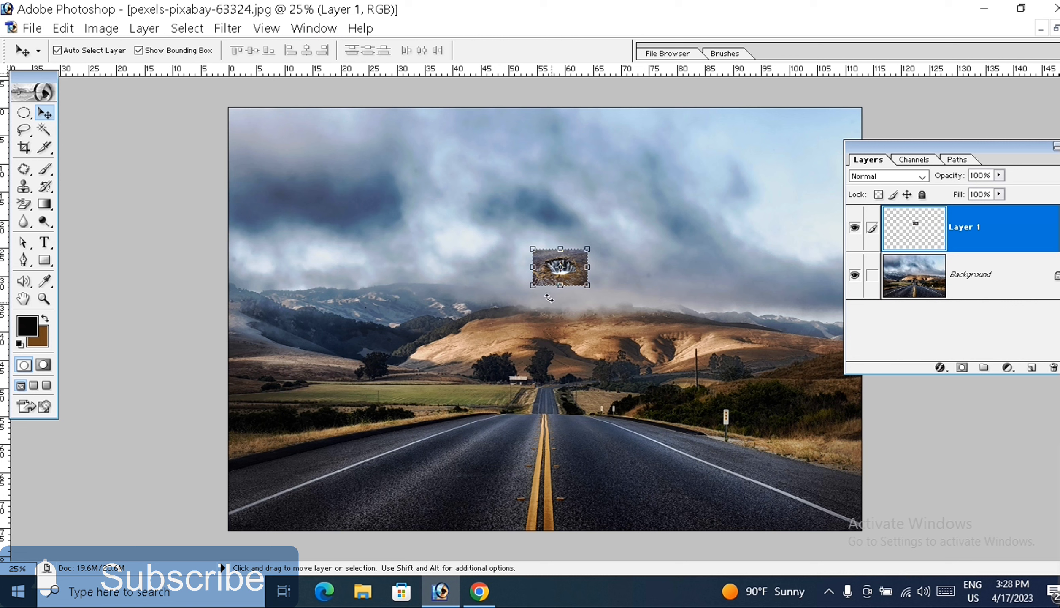
Step: Scale the water hole layer to about 530.5% with Free Transform and place it over the road
left_click_drag(561, 270, 487, 329)
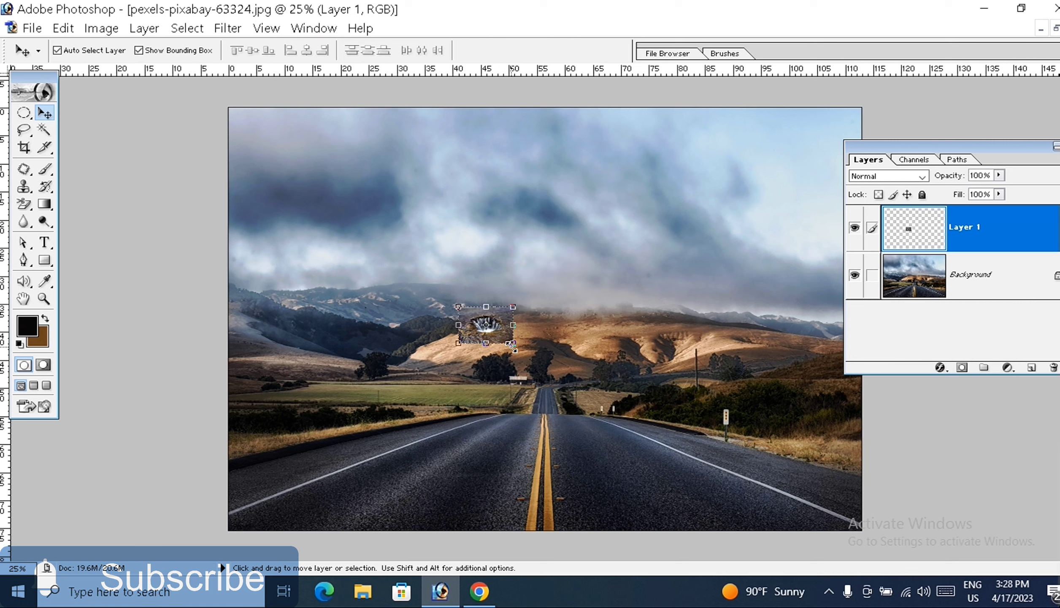
key("shift+alt")
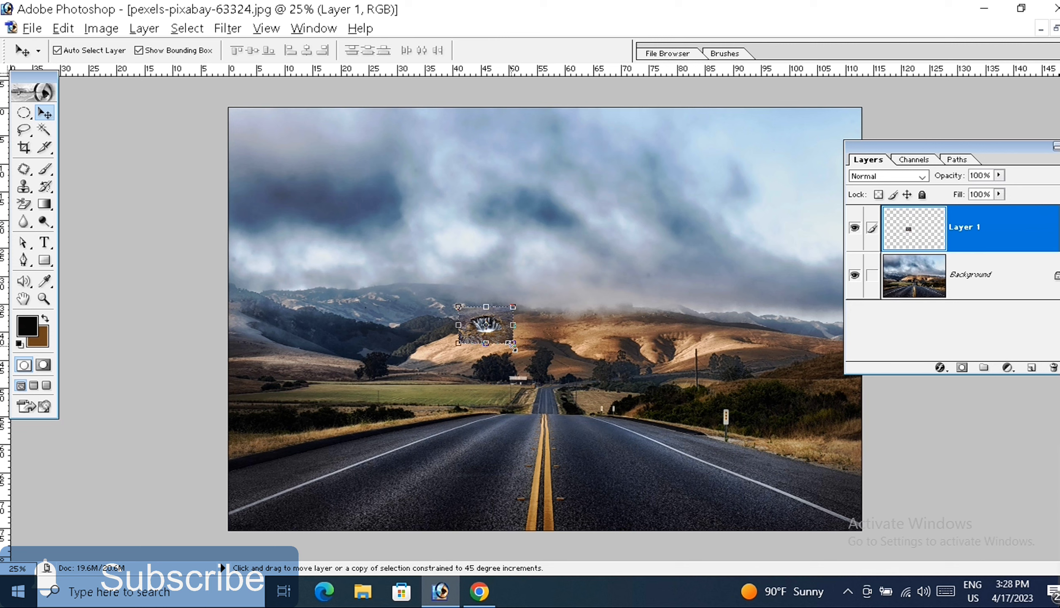
key("ctrl+t")
left_click_drag(512, 346, 596, 431)
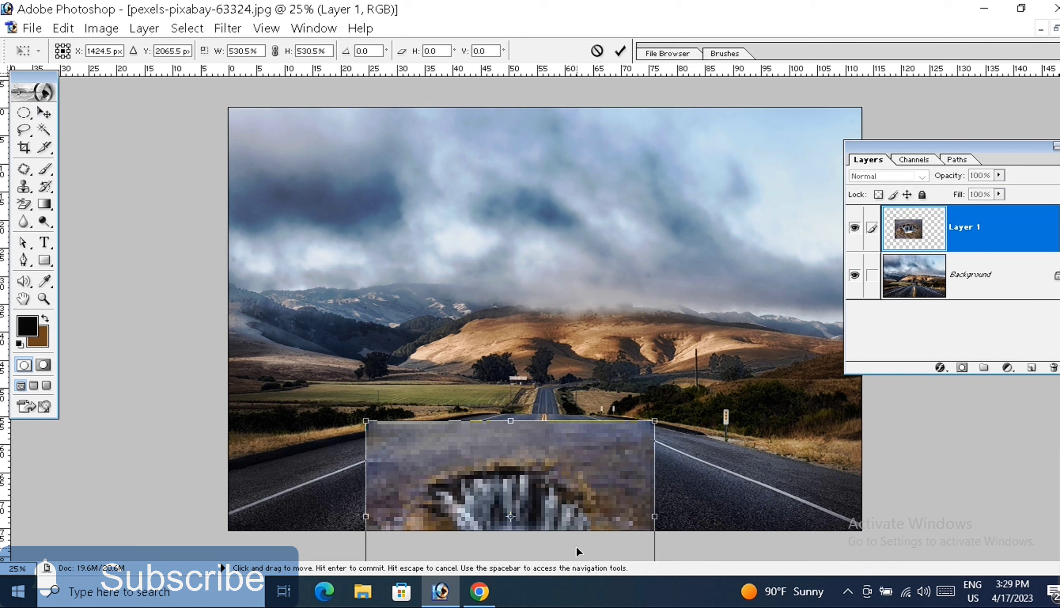
left_click_drag(576, 545, 573, 445)
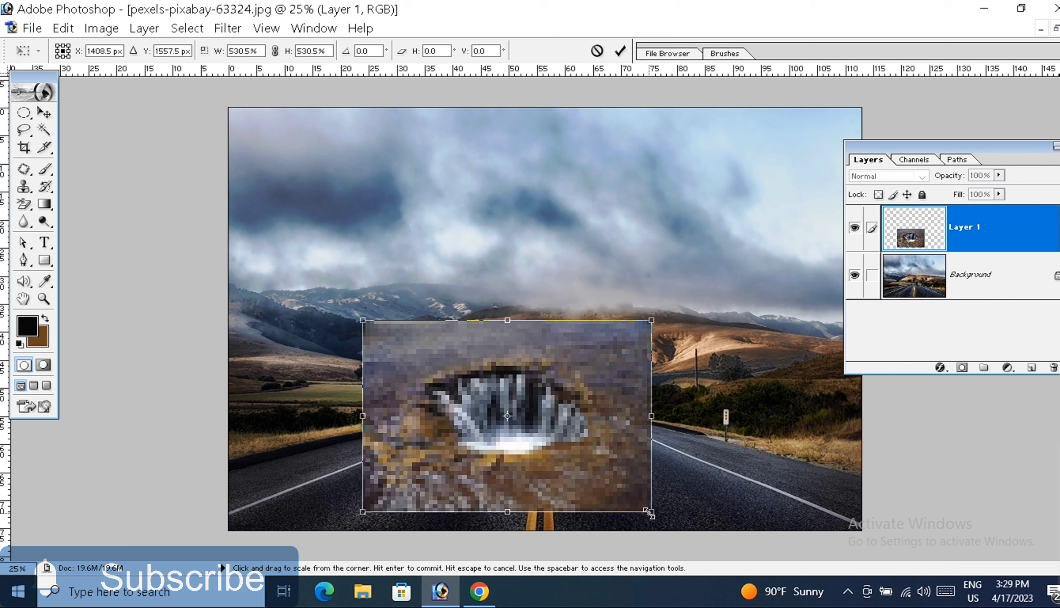
Step: Stretch the water hole layer to about 1176.7% wide and 554.5% high so it covers the road below the hills, and commit it
left_click_drag(658, 518, 861, 565)
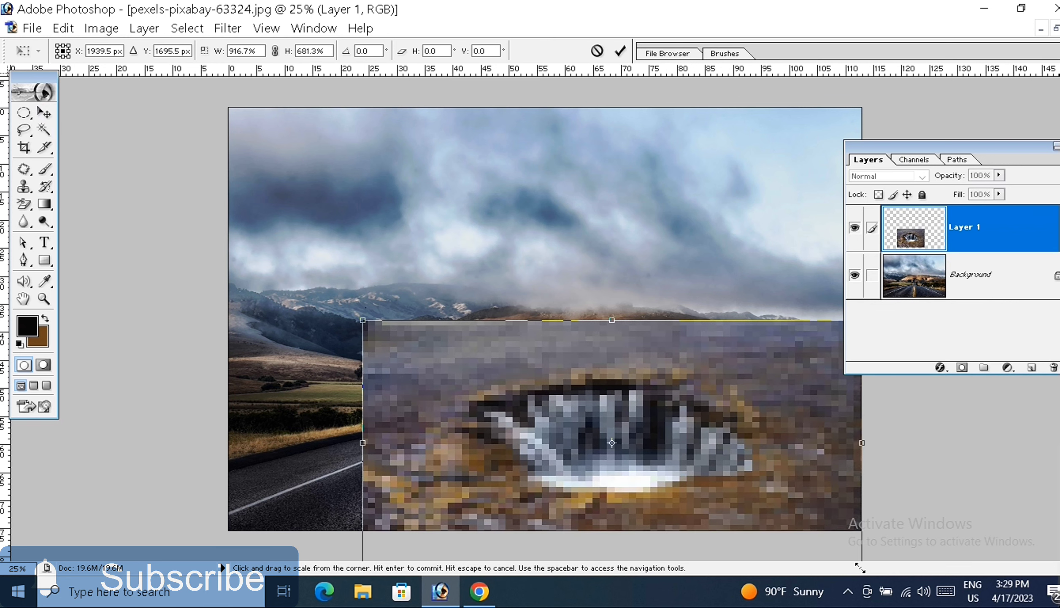
left_click_drag(363, 507, 195, 504)
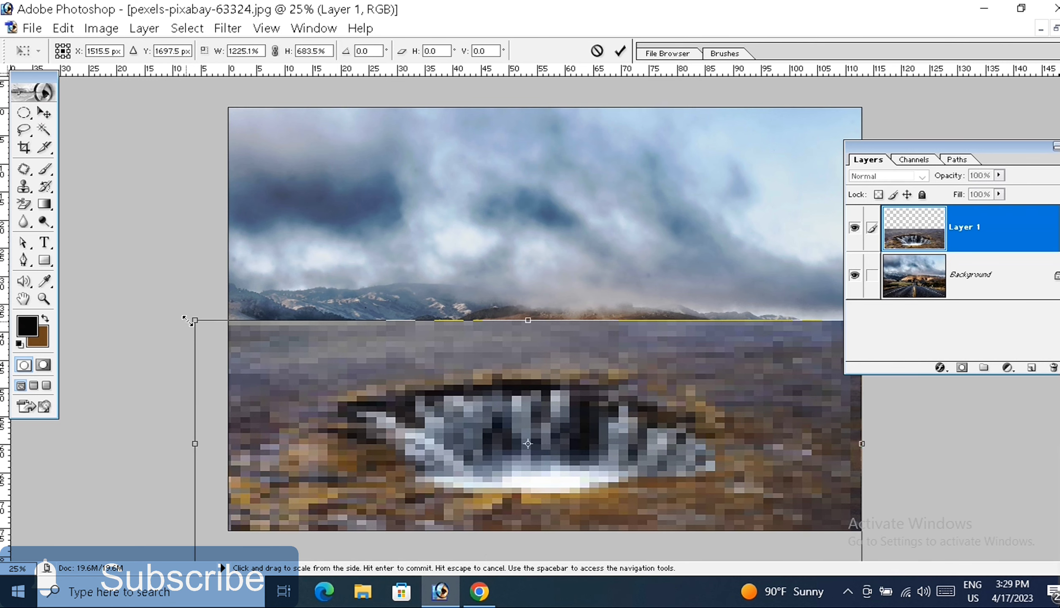
left_click_drag(194, 321, 231, 364)
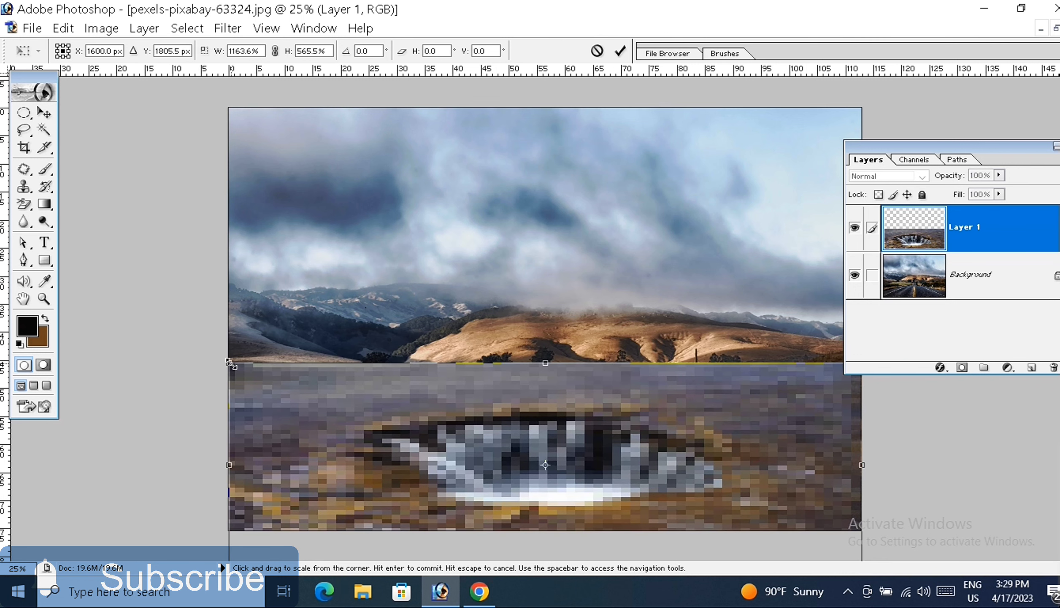
left_click_drag(231, 364, 230, 369)
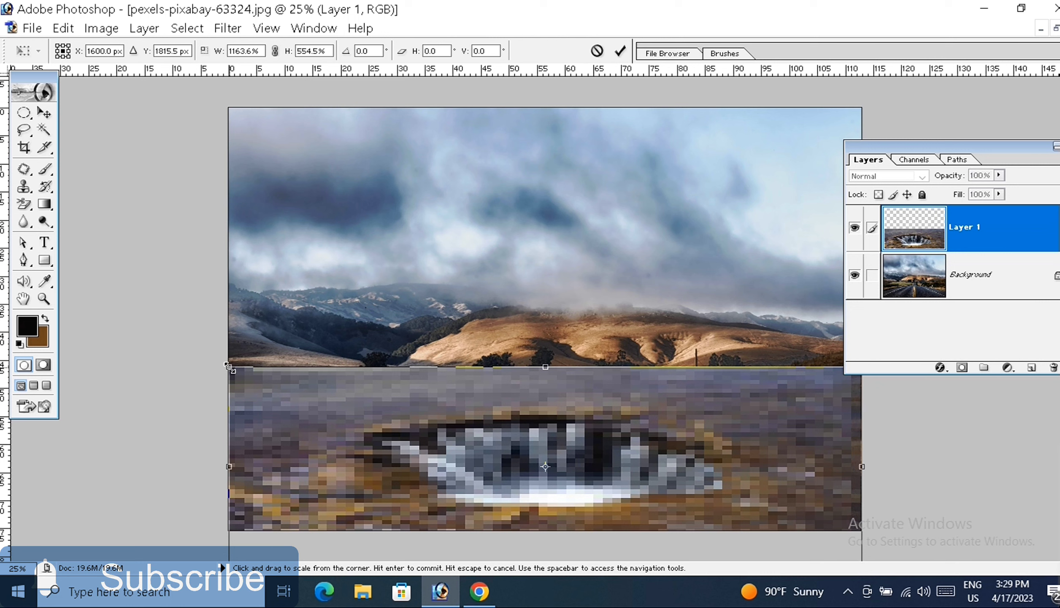
left_click_drag(867, 481, 874, 482)
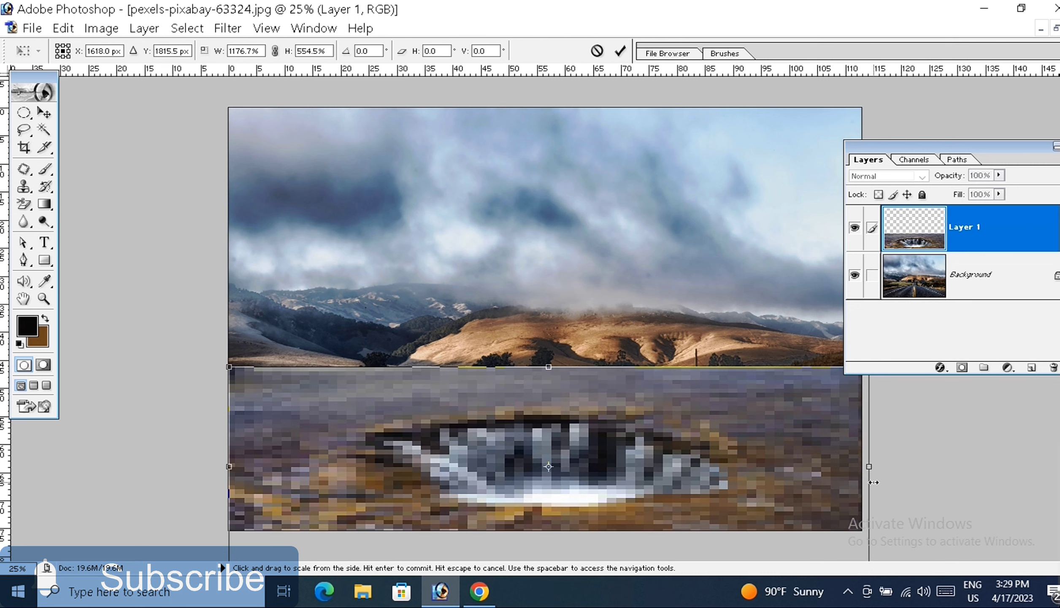
left_click(620, 51)
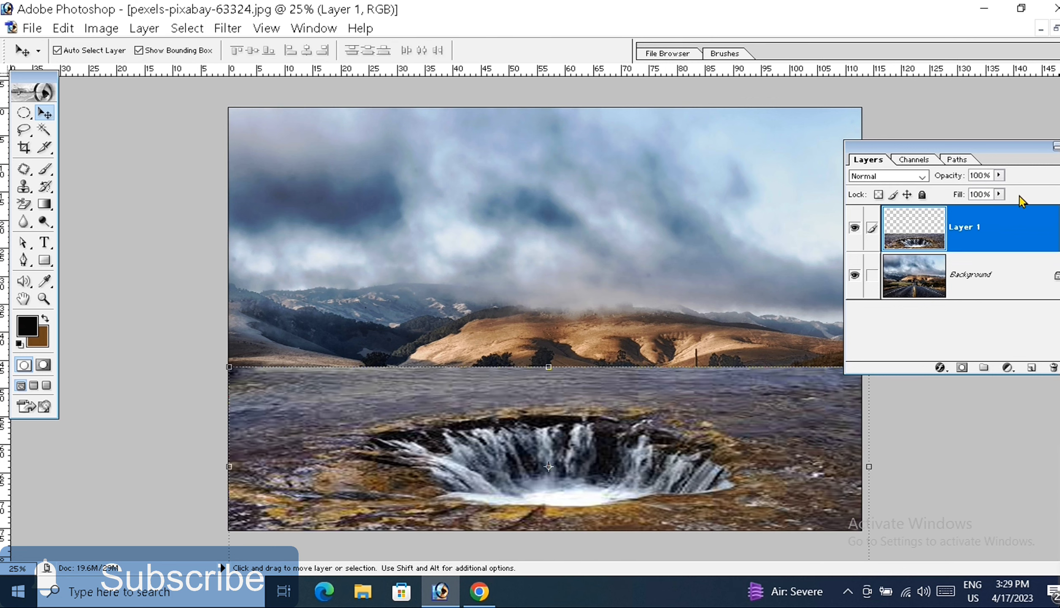
Step: Lower the water hole layer's opacity to 51% and make the Background layer active
left_click(1000, 177)
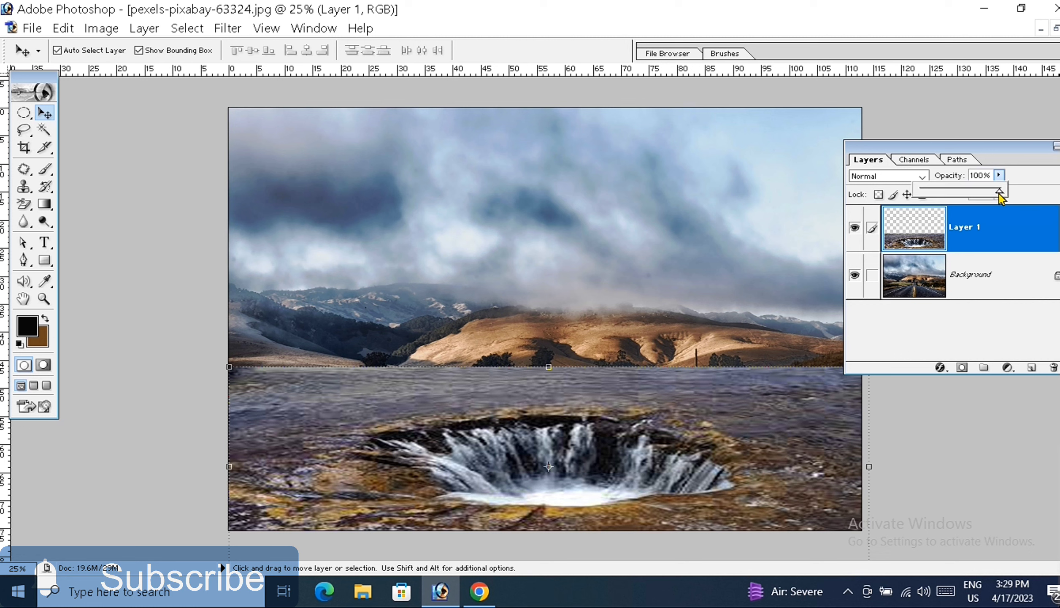
left_click_drag(1000, 192, 970, 193)
left_click(971, 274)
Step: Choose the Pen tool and compare the road with the water hole layer hidden and shown, leaving the layer visible
left_click(855, 228)
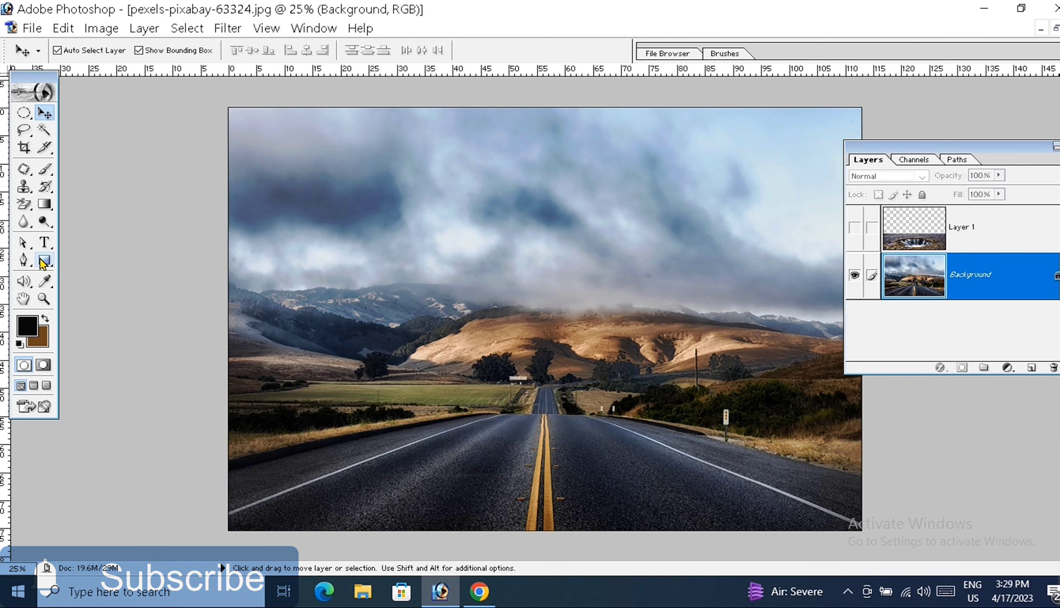
left_click(26, 260)
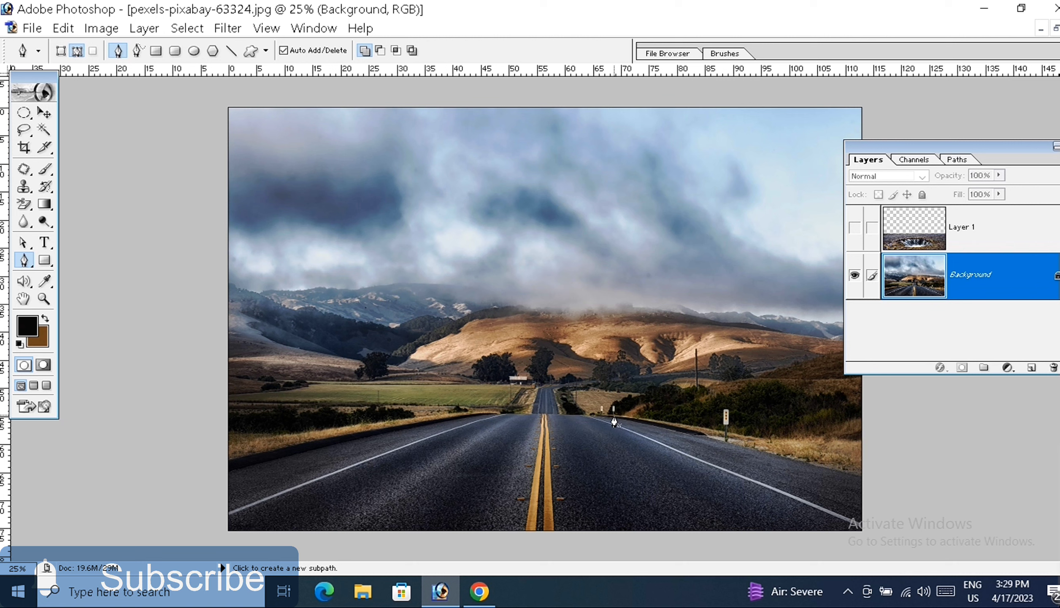
left_click(854, 228)
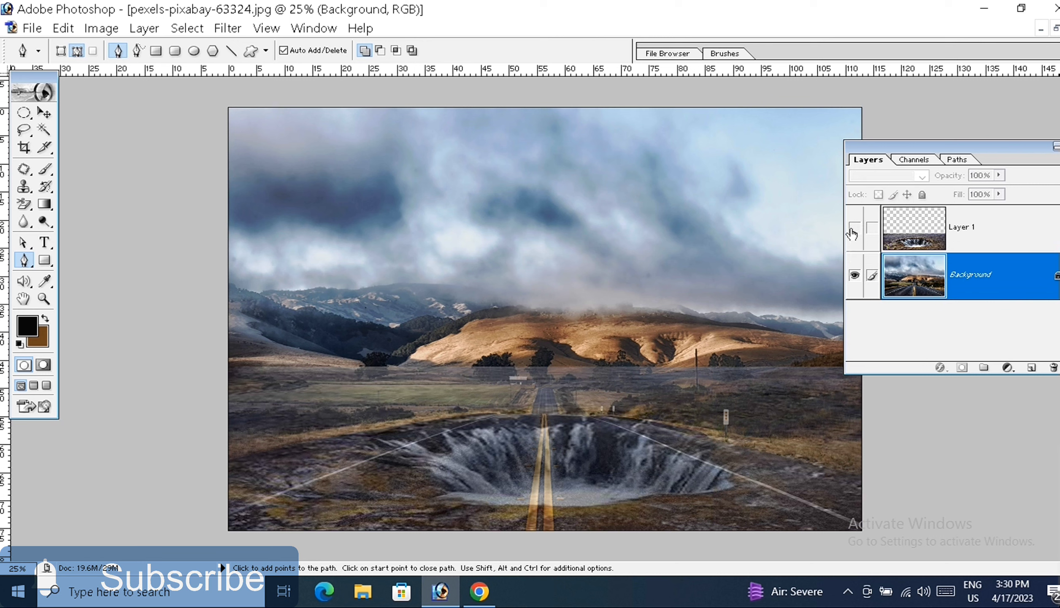
left_click(853, 230)
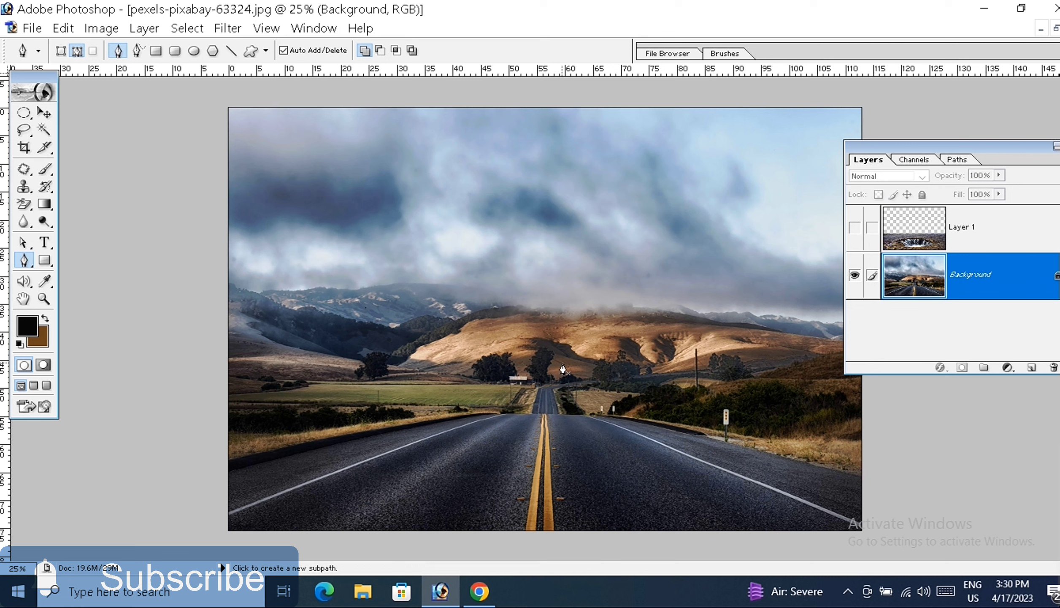
left_click(854, 229)
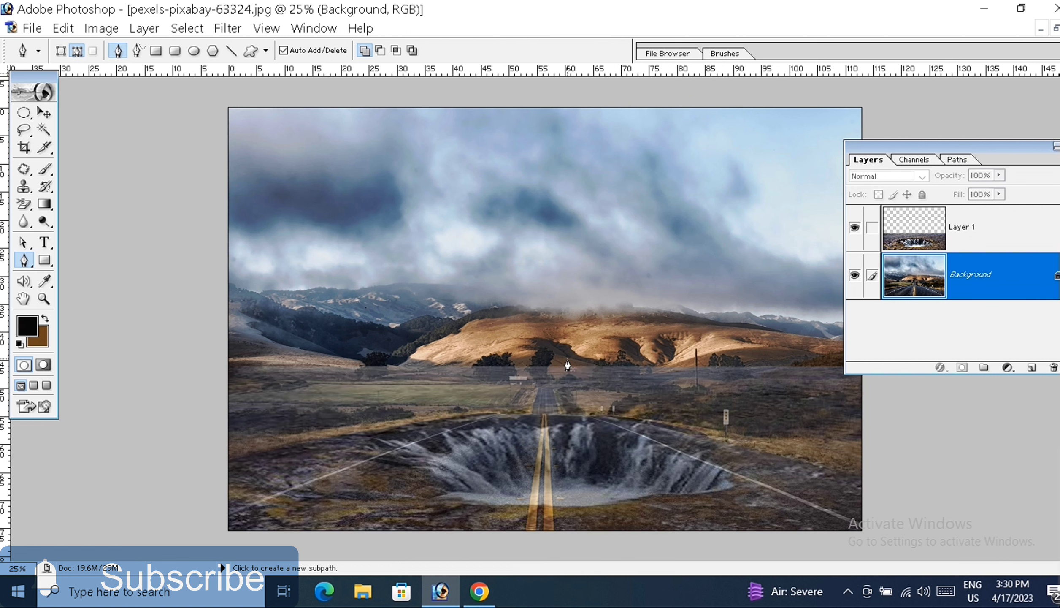
Step: Draw a closed pen path along the road's right edge and around the landscape and sky on that side
left_click(593, 361)
left_click_drag(568, 374, 569, 375)
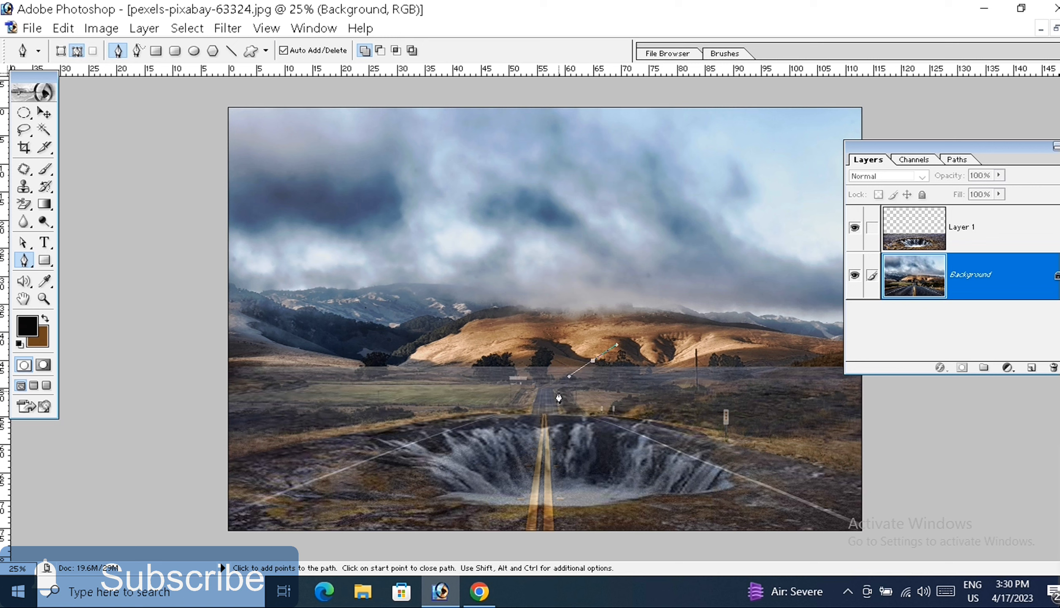
left_click(558, 392)
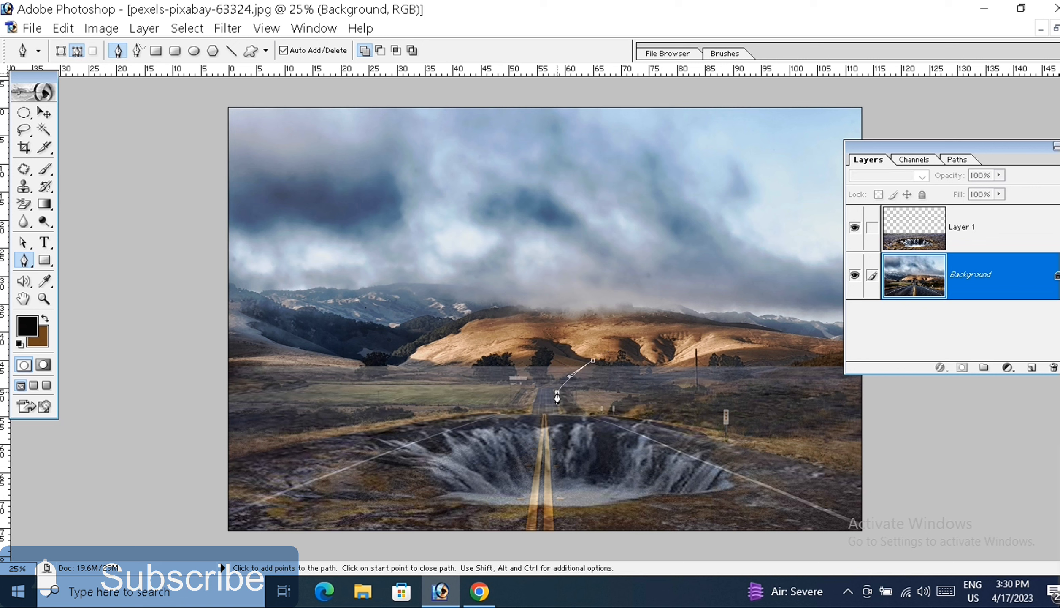
left_click(609, 421)
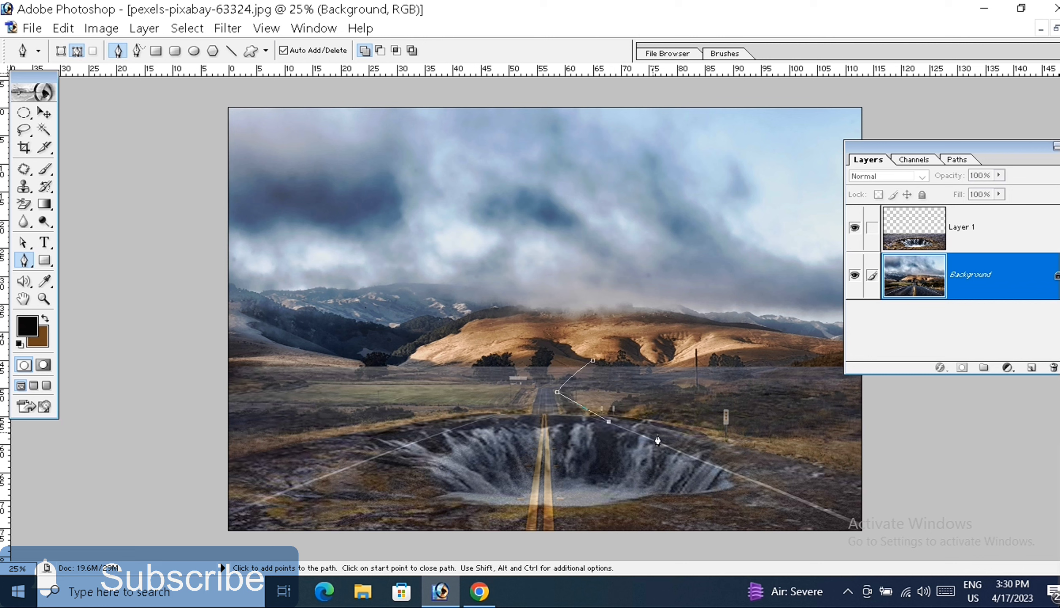
left_click(863, 527)
left_click(947, 466)
left_click(831, 122)
left_click(686, 171)
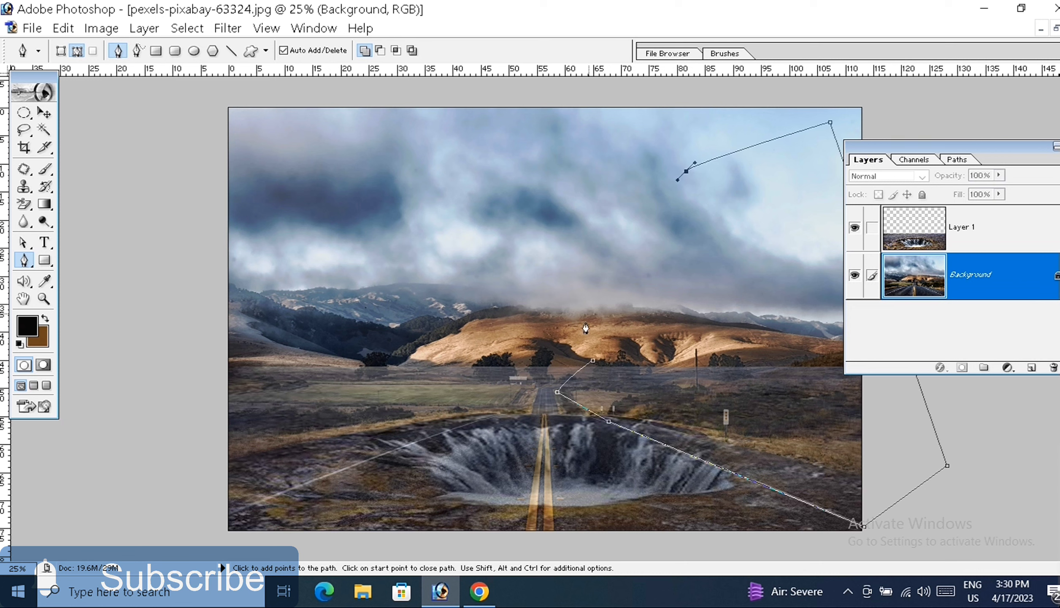
left_click(585, 328)
left_click(593, 360)
Step: Draw a second pen path from the hills down the road's left edge, out past the canvas and back into the sky
left_click(560, 343)
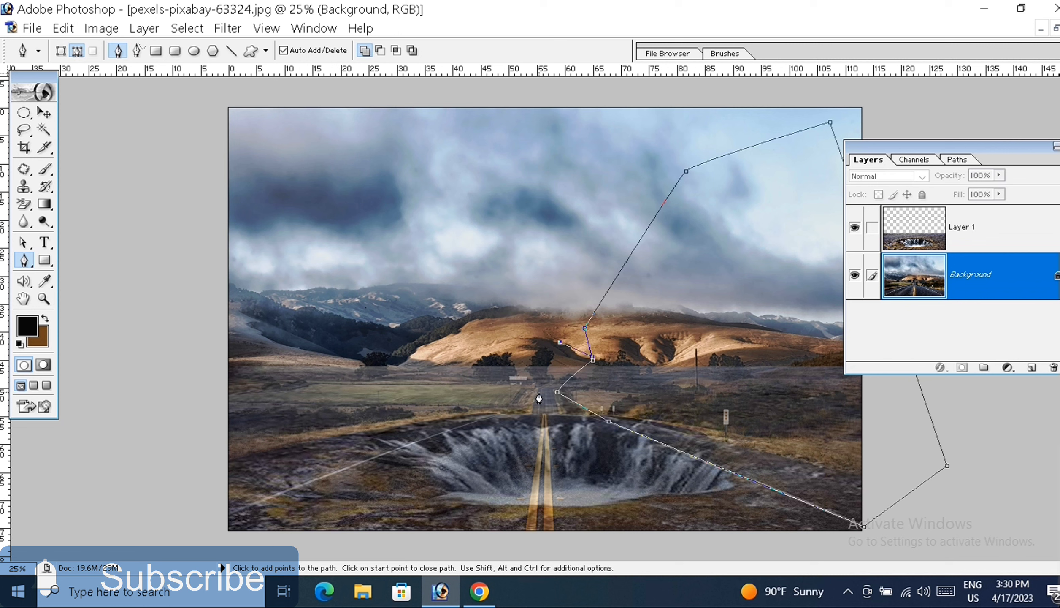
left_click(539, 392)
left_click_drag(532, 414, 522, 415)
left_click(488, 417)
left_click(447, 421)
left_click(300, 448)
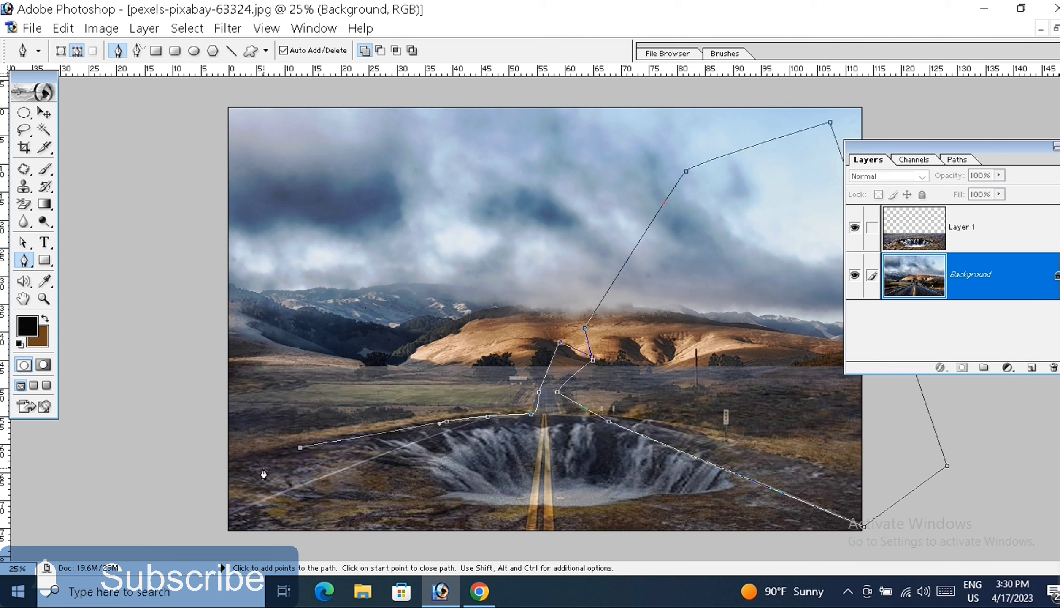
left_click(223, 471)
left_click(189, 360)
left_click(206, 218)
left_click_drag(271, 209, 310, 209)
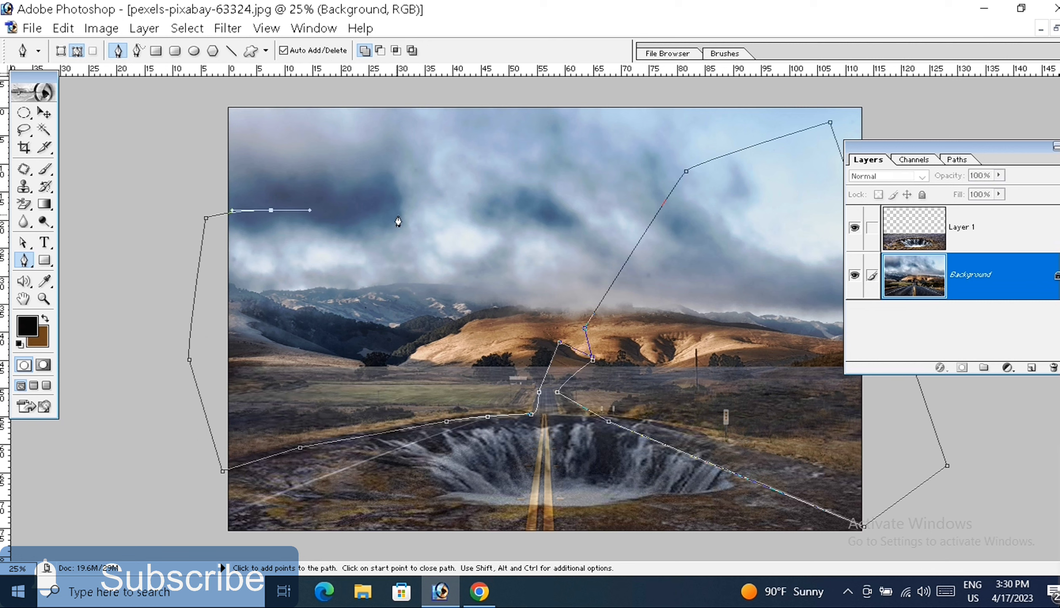
left_click(437, 209)
left_click_drag(479, 216, 524, 270)
left_click(560, 342)
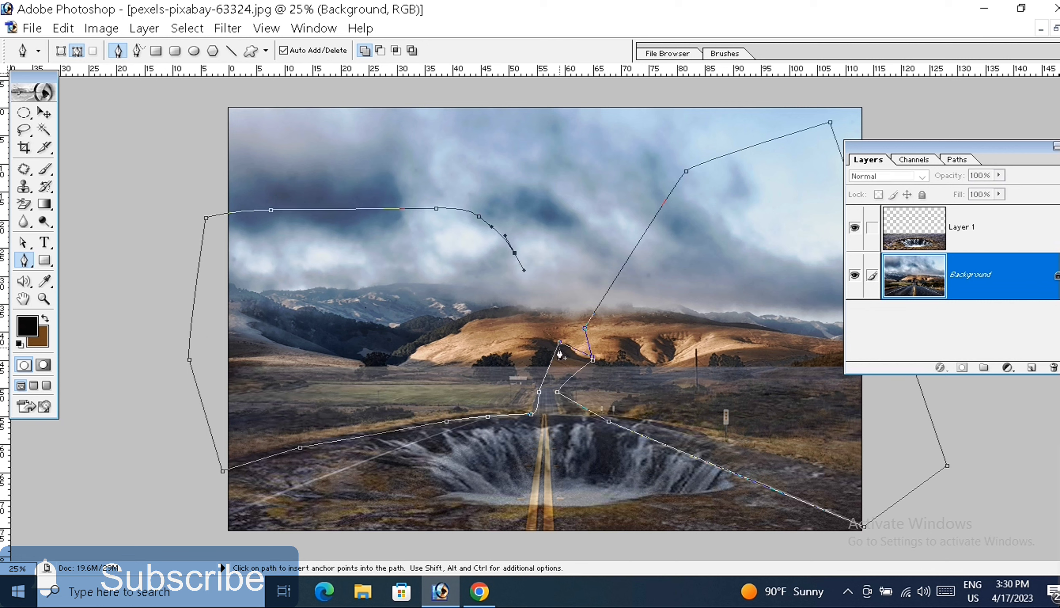
left_click(525, 272)
left_click(581, 365)
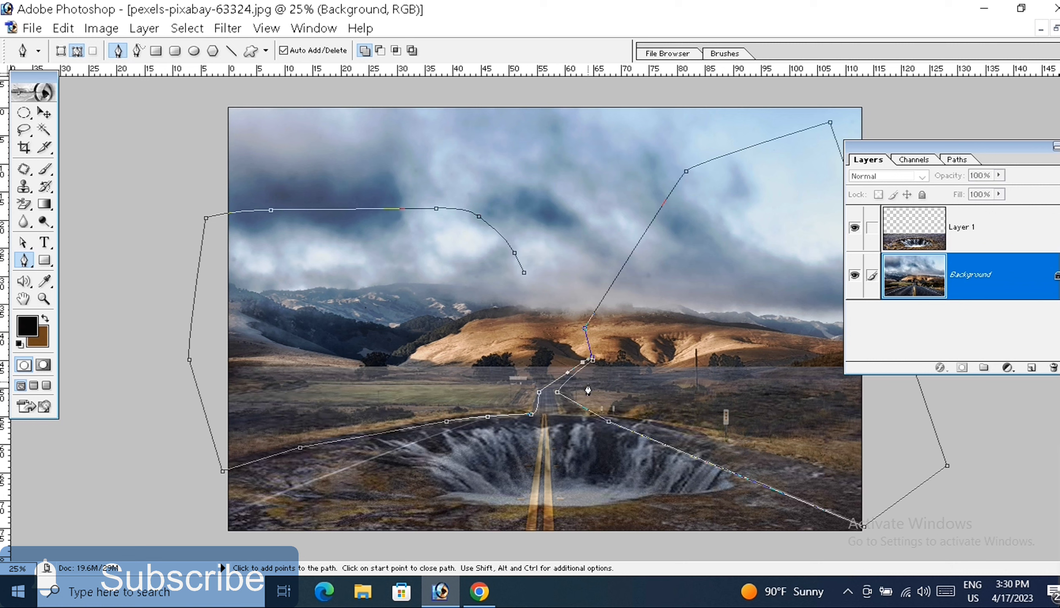
key("ctrl+z")
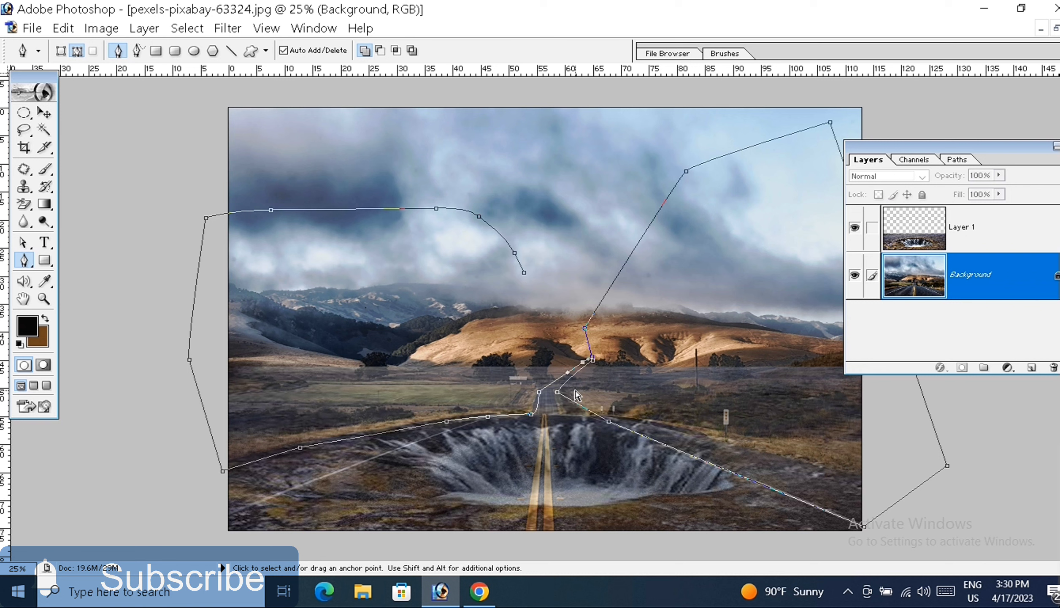
key("ctrl+alt+z")
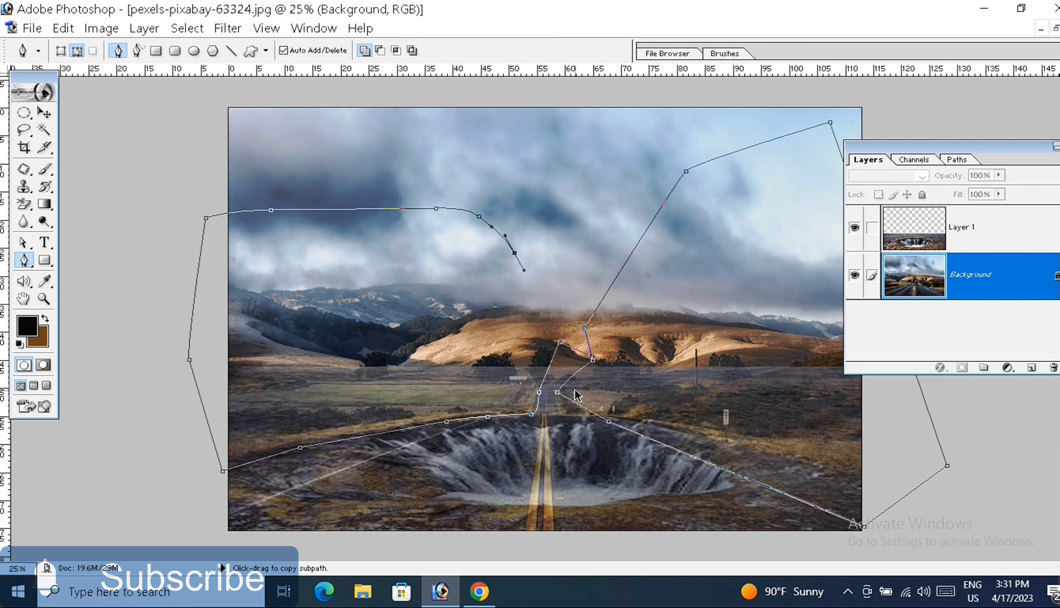
key("ctrl+alt+z")
key("ctrl+alt+z")
key("ctrl+alt+z")
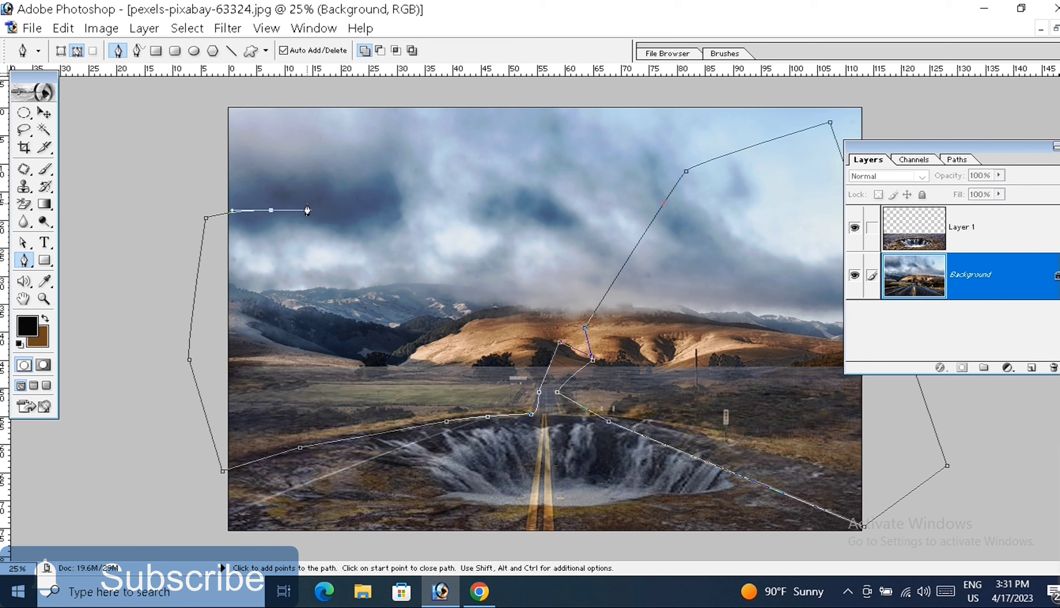
Step: Continue the left path down across the hills and close it at the first path's anchor above the end of the road
left_click(398, 275)
left_click(559, 341)
left_click(529, 337)
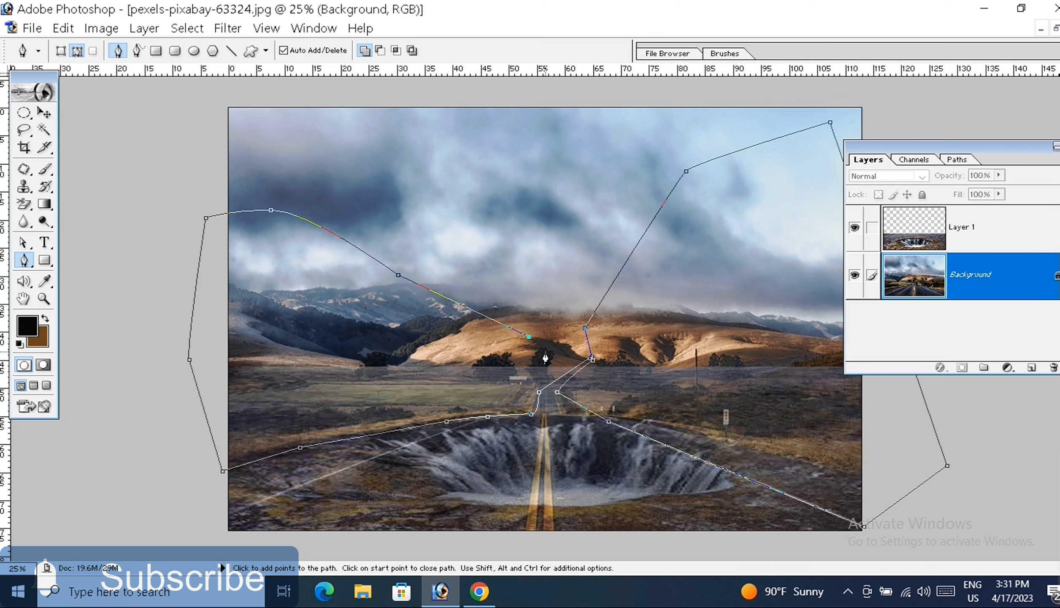
left_click(592, 359)
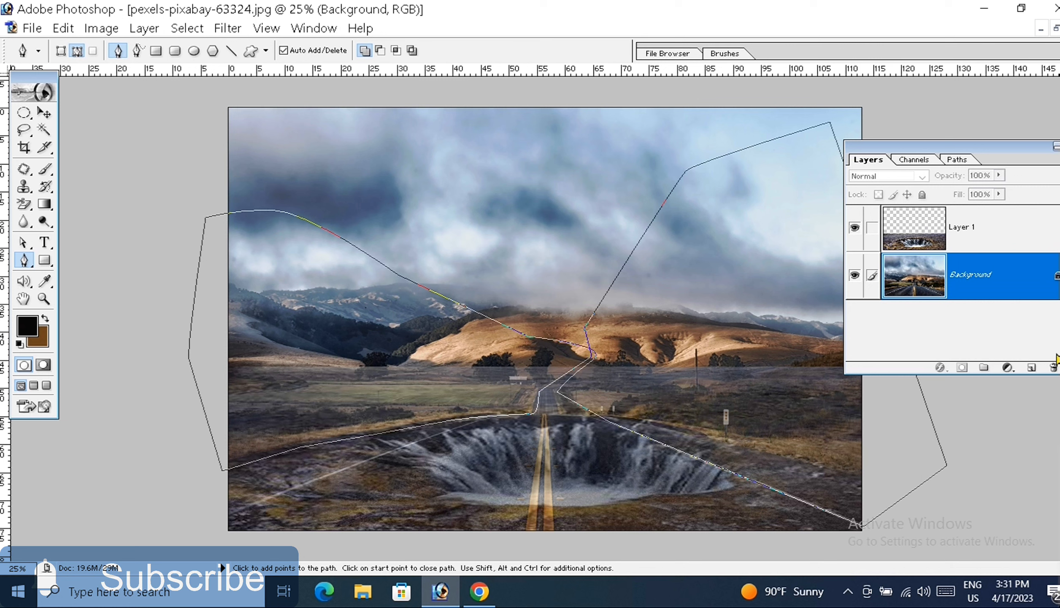
Step: Add a layer mask to Layer 1 from a selection of the pen paths and invert the mask
left_click(916, 232)
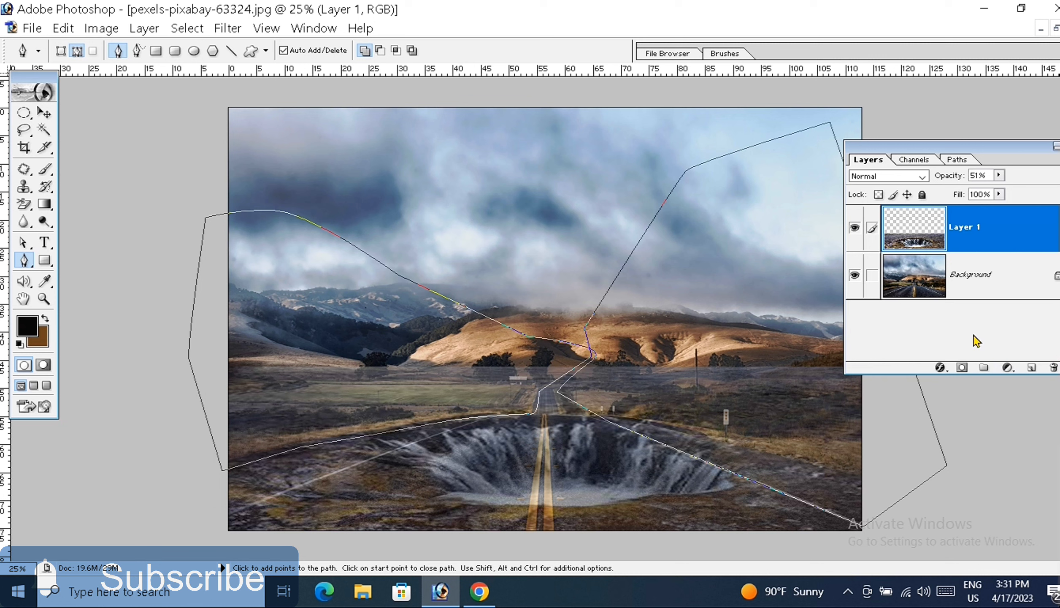
key("ctrl+Return")
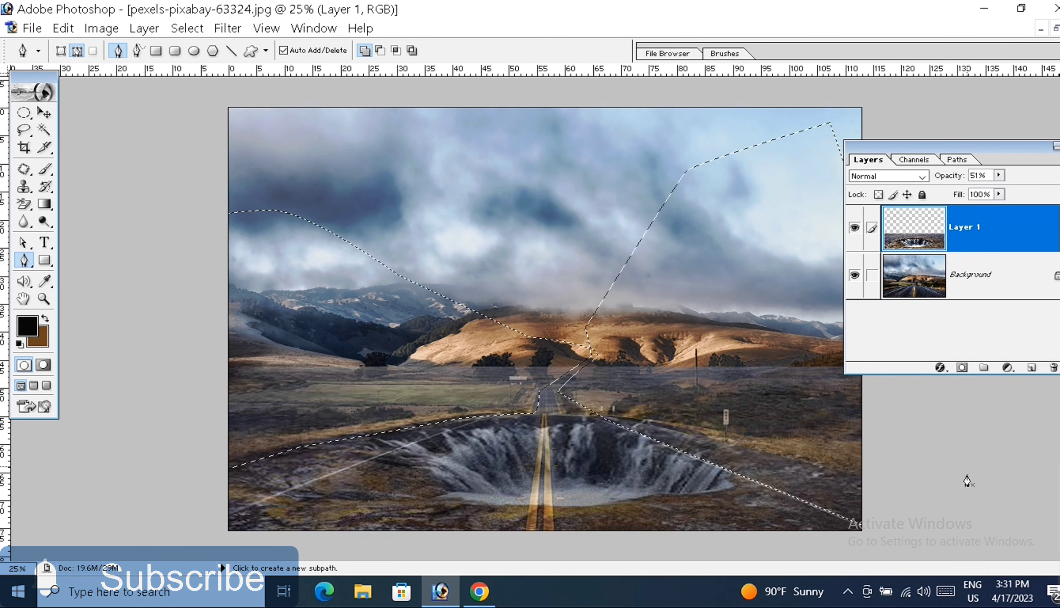
left_click(962, 367)
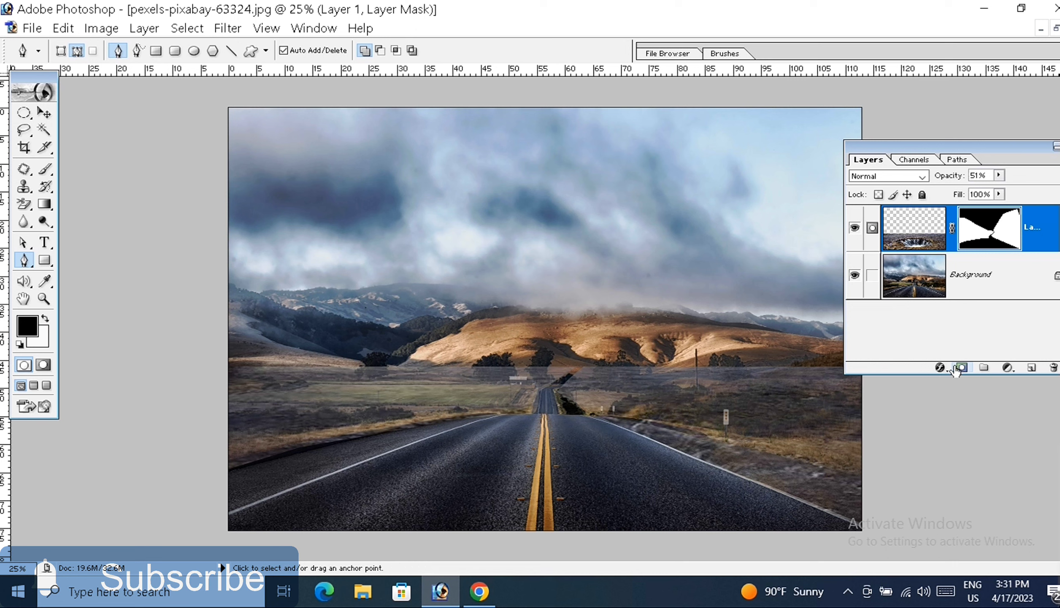
key("ctrl+z")
key("ctrl+i")
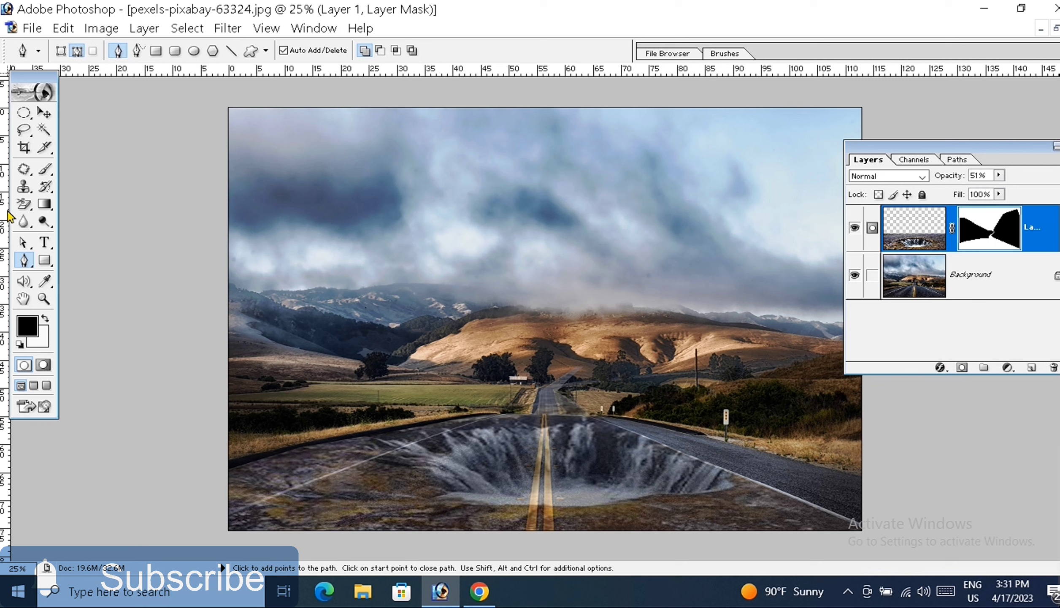
Step: Choose the Brush tool with the soft 27 px brush and make Layer 1's mask active for painting
left_click(45, 169)
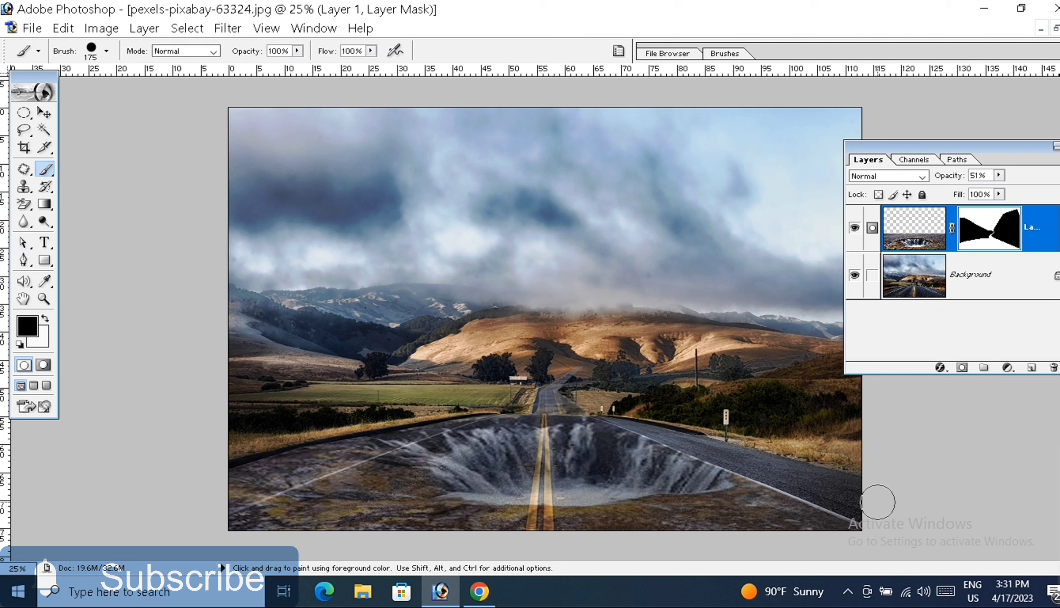
left_click(923, 247)
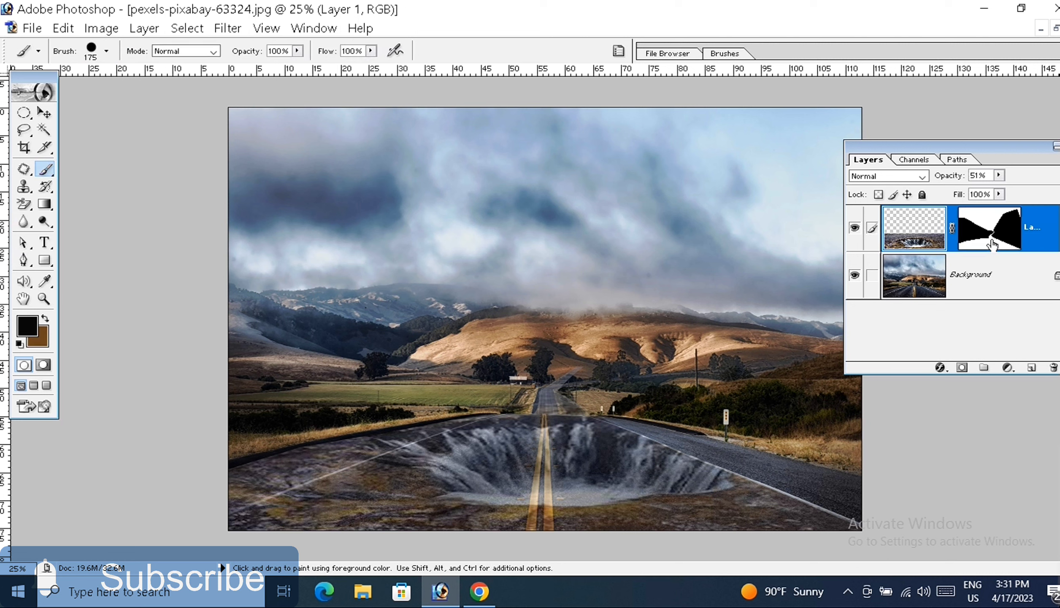
left_click(992, 244)
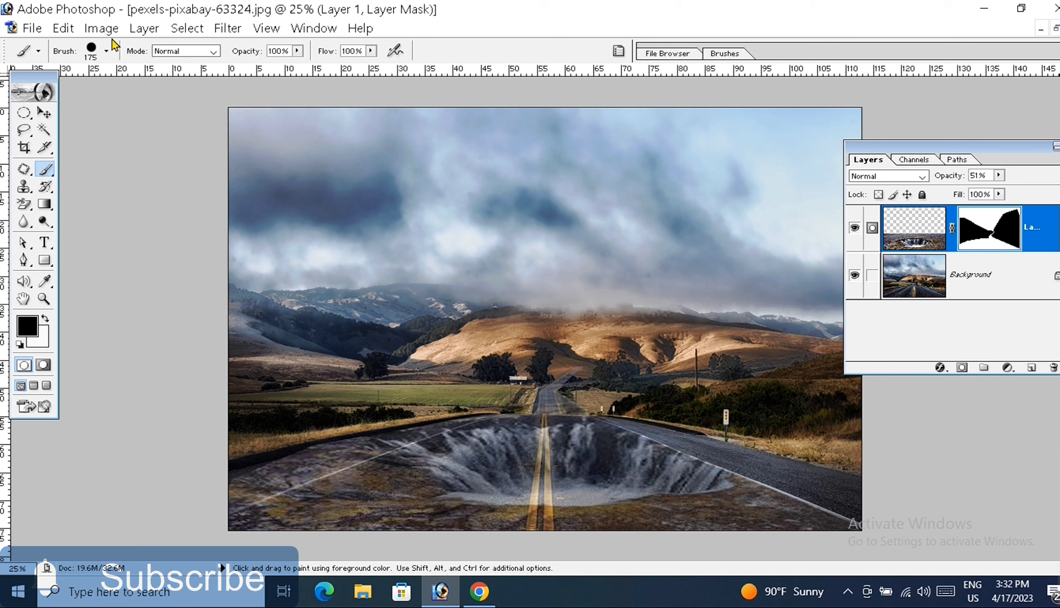
left_click(107, 50)
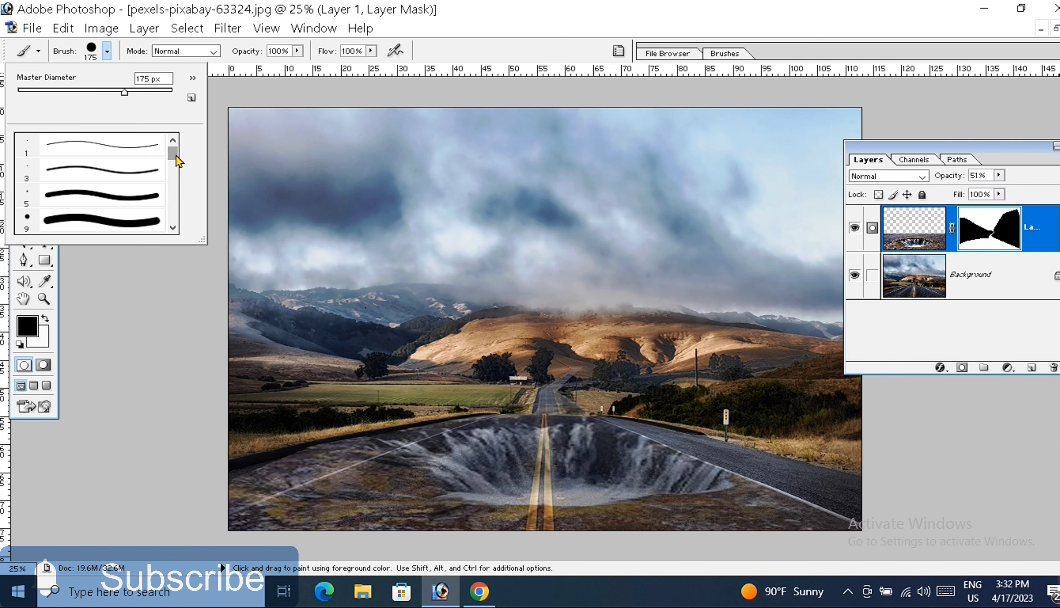
left_click_drag(175, 155, 177, 170)
left_click(102, 175)
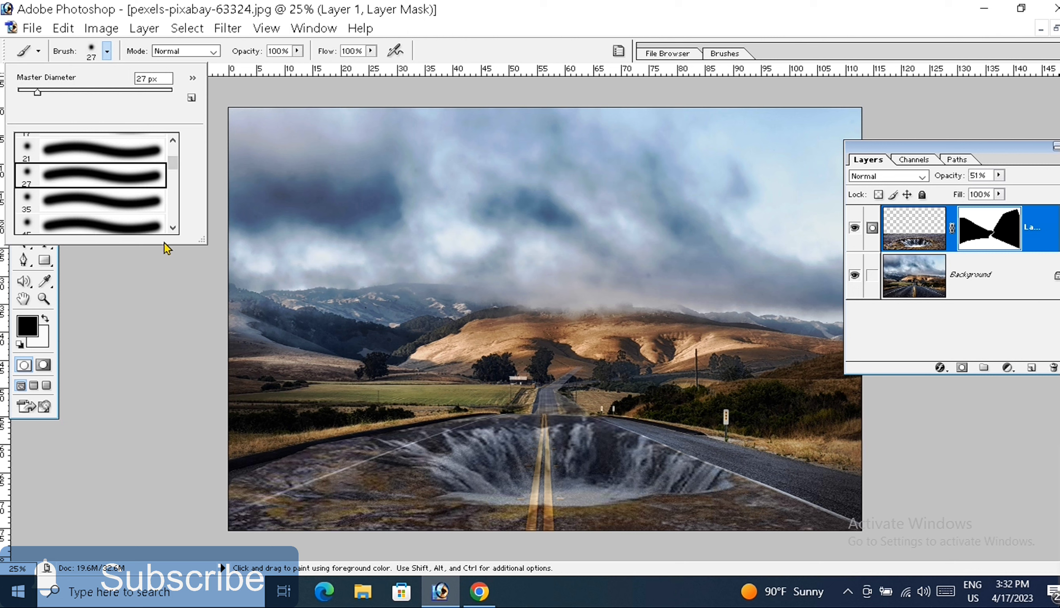
Step: Enlarge the soft brush to a master diameter of 400 px
left_click(134, 321)
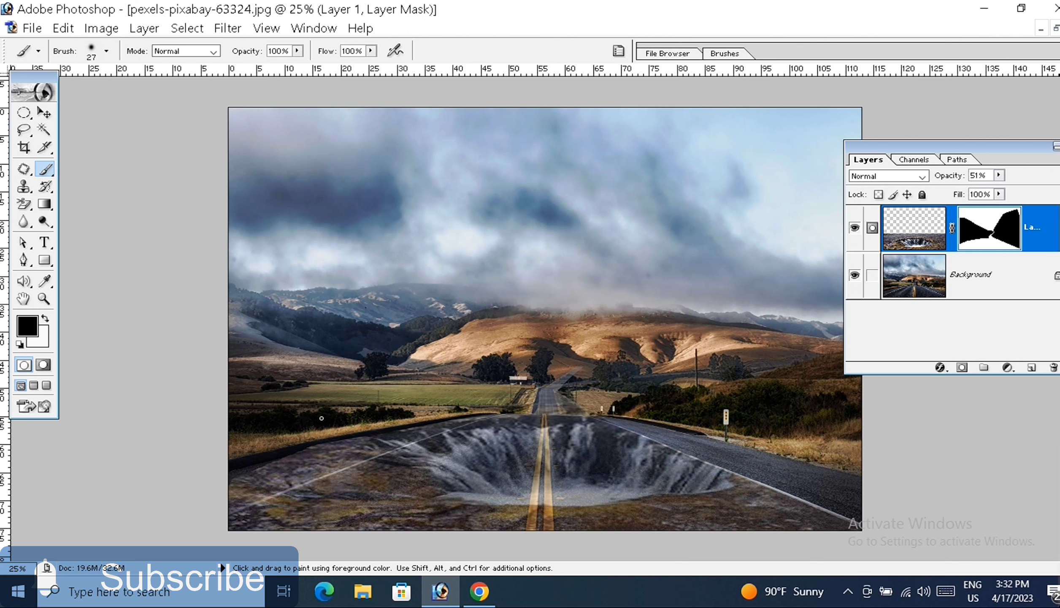
key("bracketright")
key("bracketright")
key("bracketright")
key("bracketright")
key("bracketright")
key("bracketright")
key("bracketright")
key("bracketright")
key("bracketright")
key("bracketright")
key("bracketright")
key("bracketright")
key("bracketright")
key("bracketright")
left_click(108, 53)
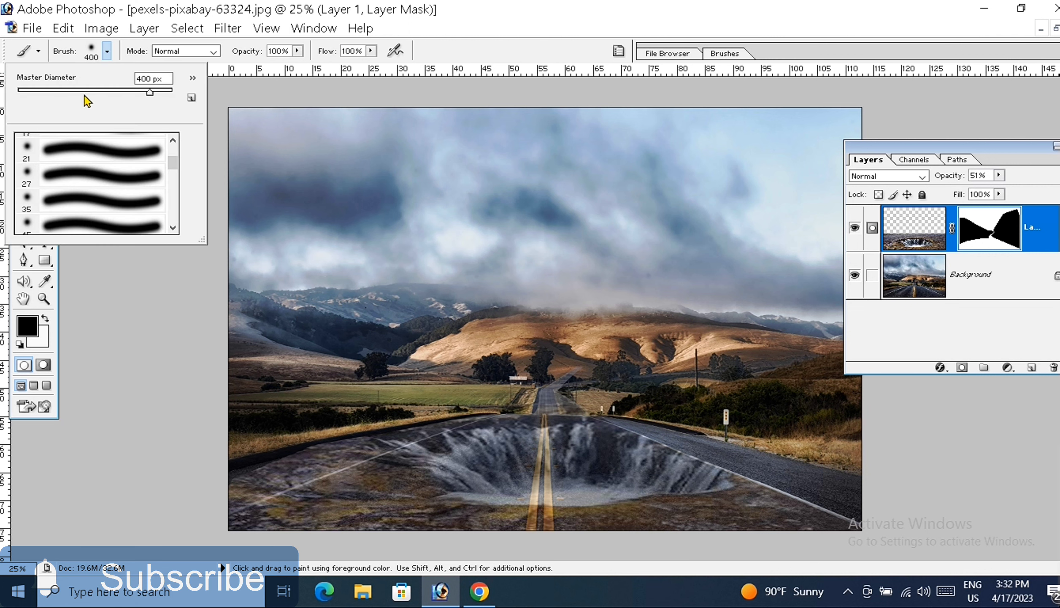
left_click(282, 433)
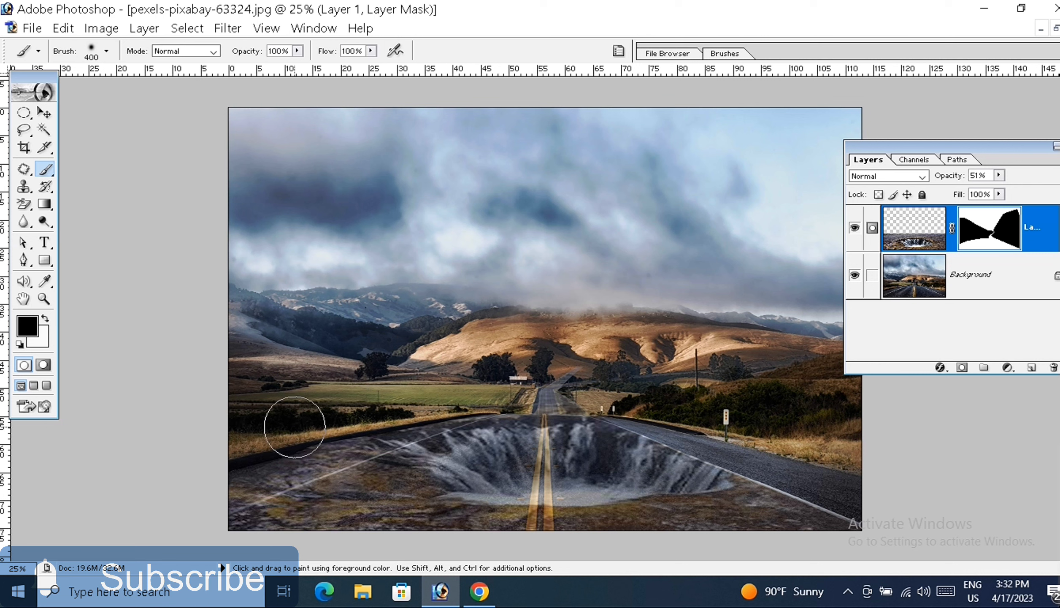
Step: Paint black on Layer 1's mask around the far end of the road above the hole, and check the blend by toggling the layer
left_click_drag(401, 415, 462, 400)
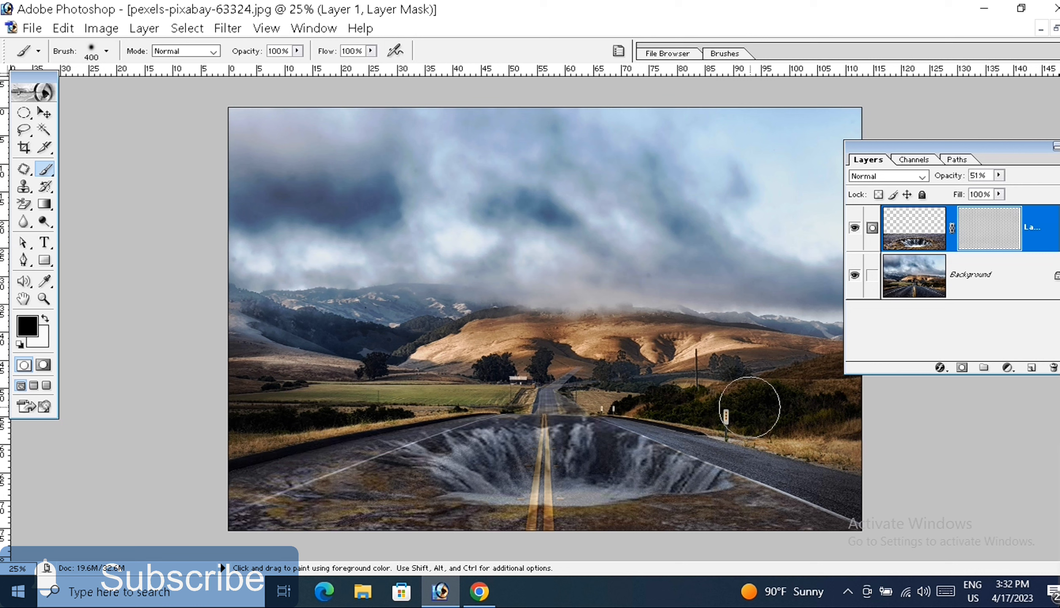
mouse_move(576, 403)
left_mouse_down()
mouse_move(544, 387)
mouse_move(508, 397)
mouse_move(562, 407)
mouse_move(597, 392)
mouse_move(639, 401)
left_mouse_up()
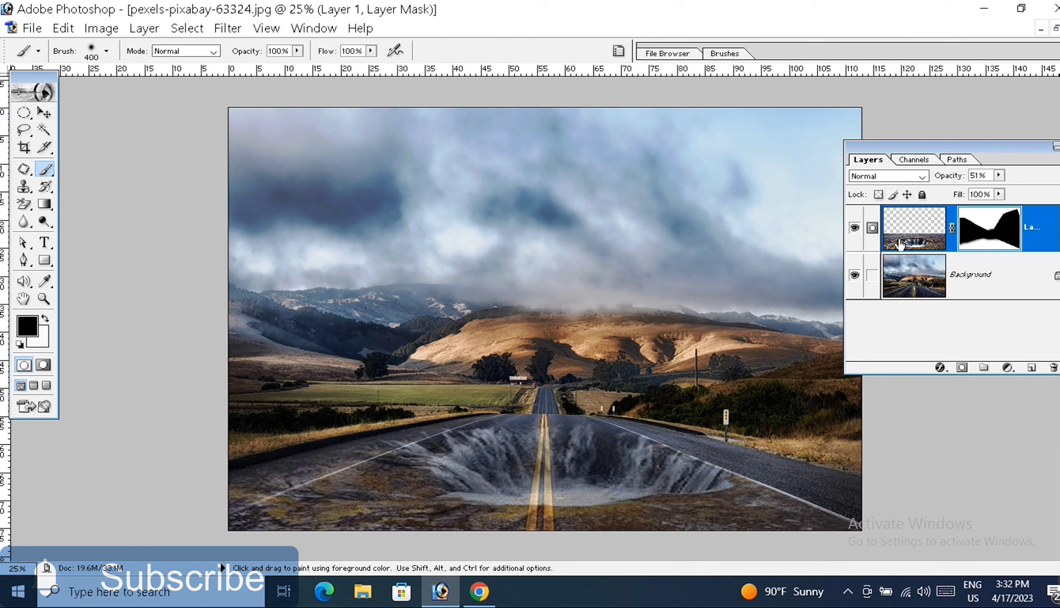
left_click(920, 240)
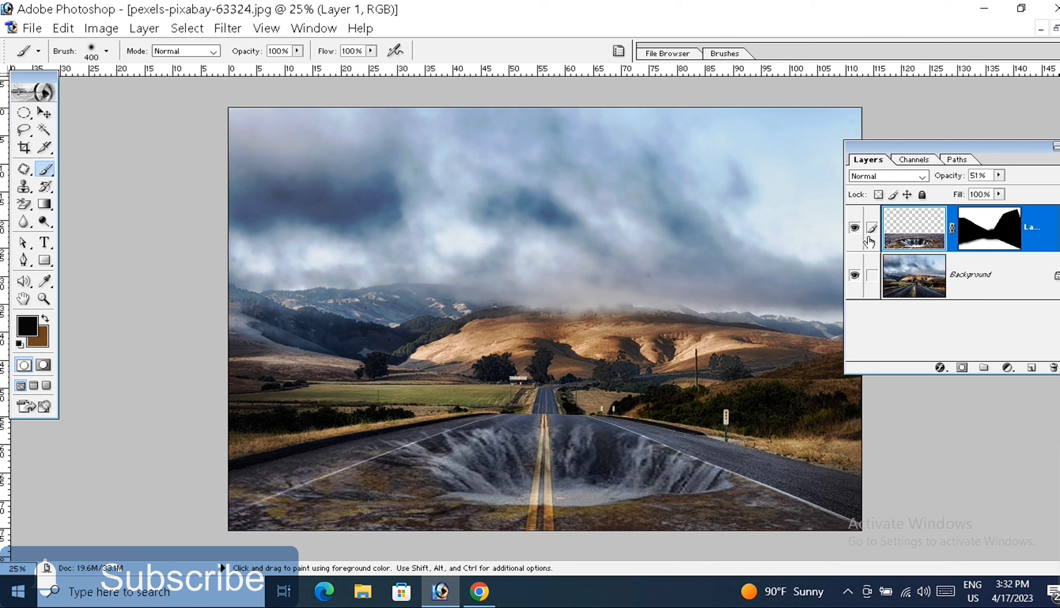
left_click(855, 229)
left_click(855, 230)
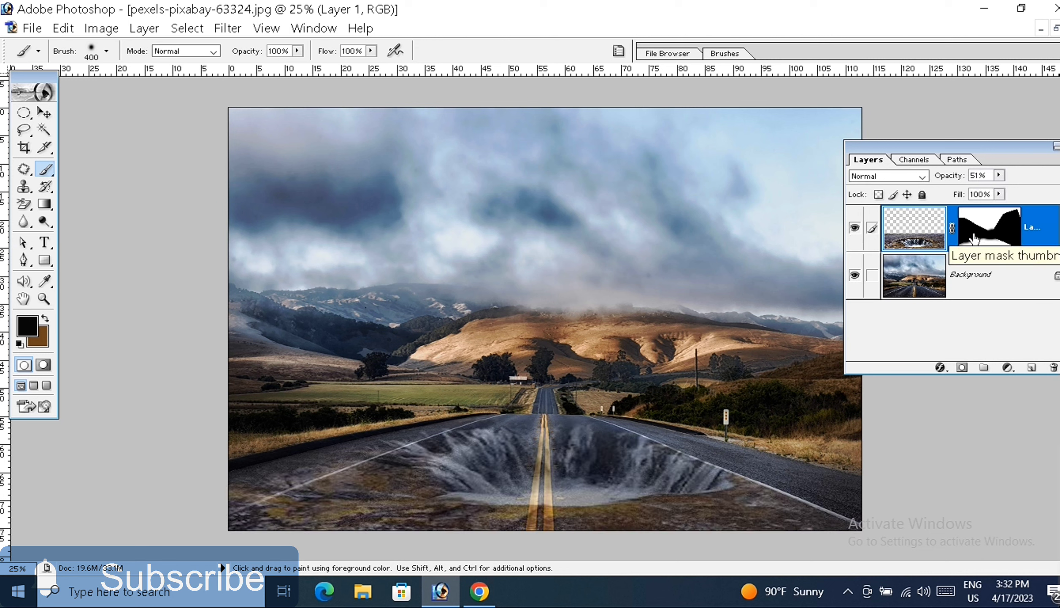
Step: Make Layer 1's image active instead of its mask and set the layer's blend mode to Hard Light
left_click(996, 245)
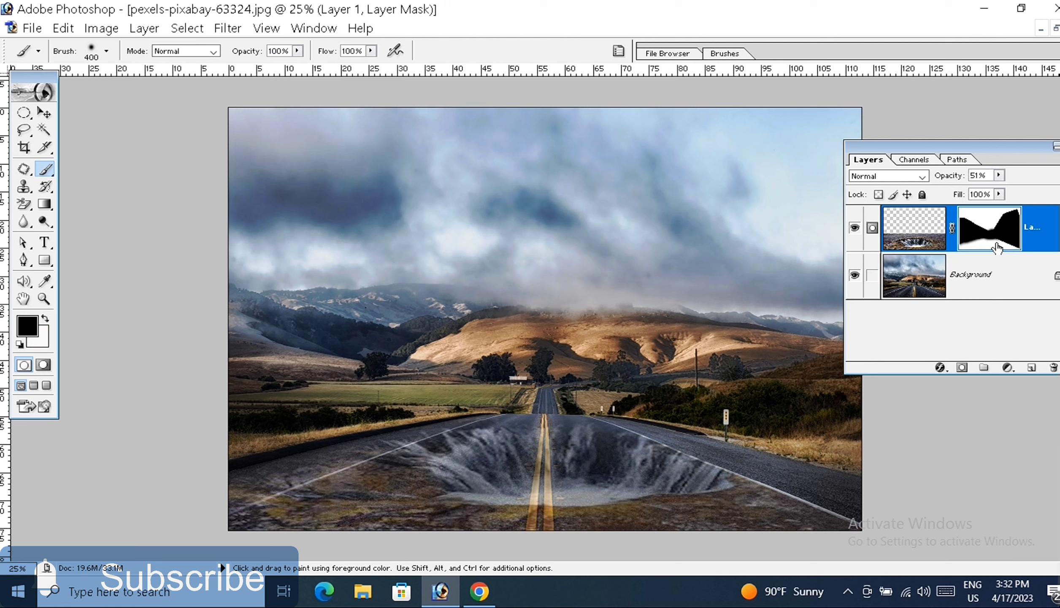
left_click(908, 236)
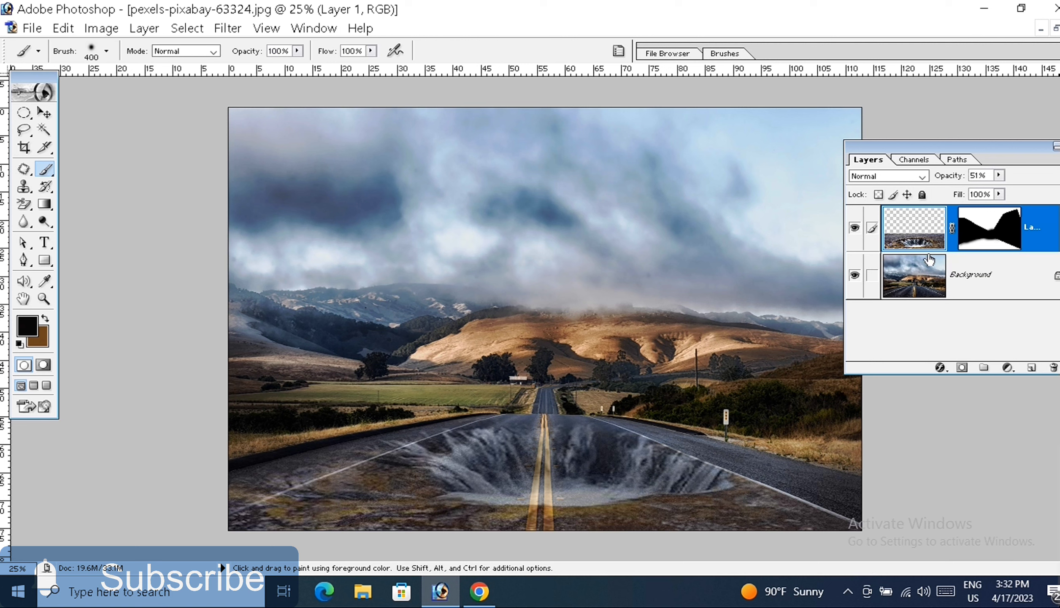
left_click(1010, 368)
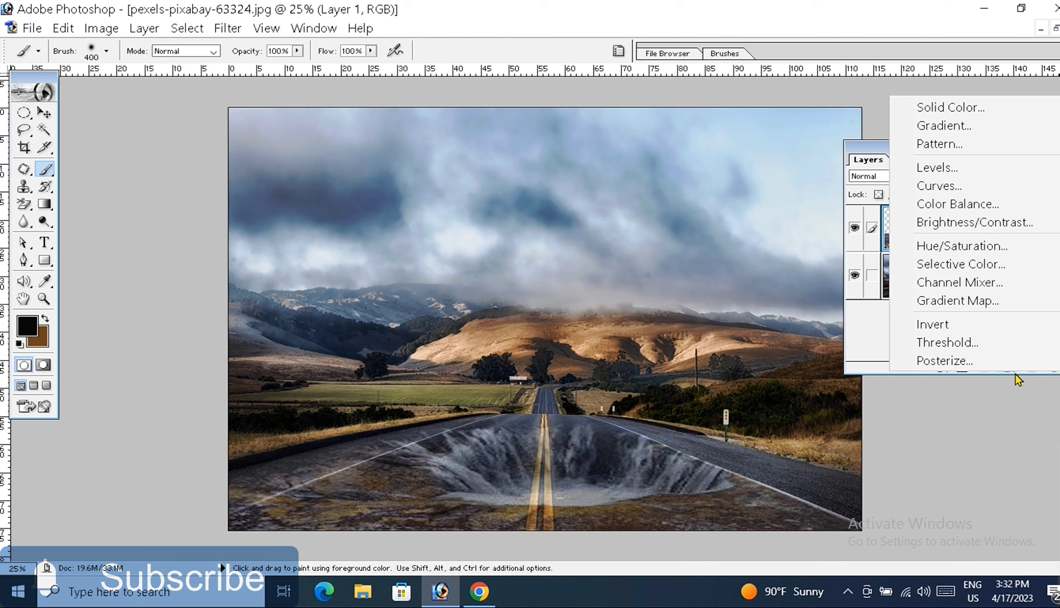
left_click(984, 417)
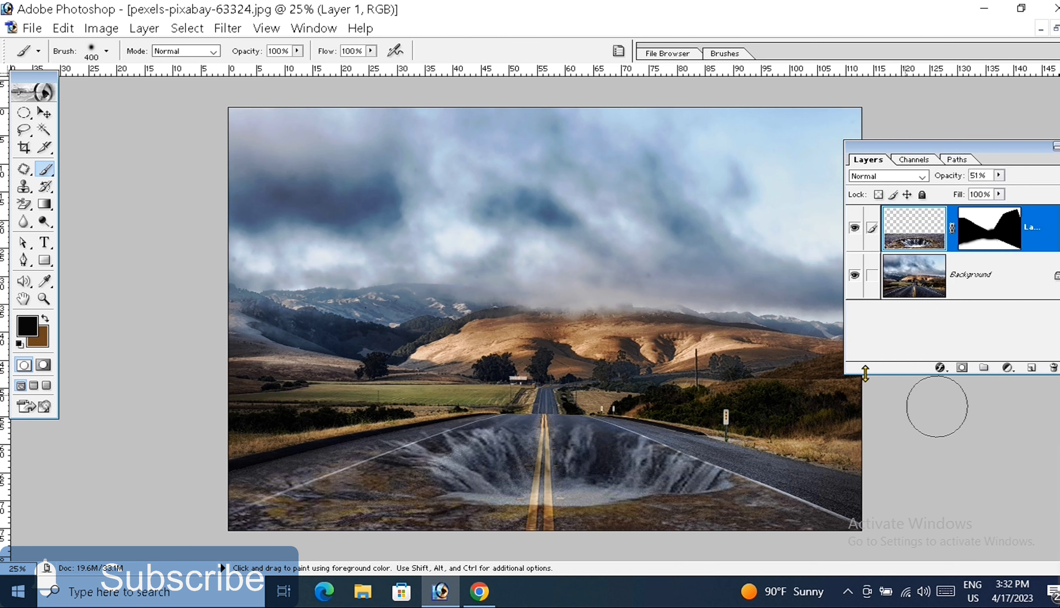
left_click(924, 178)
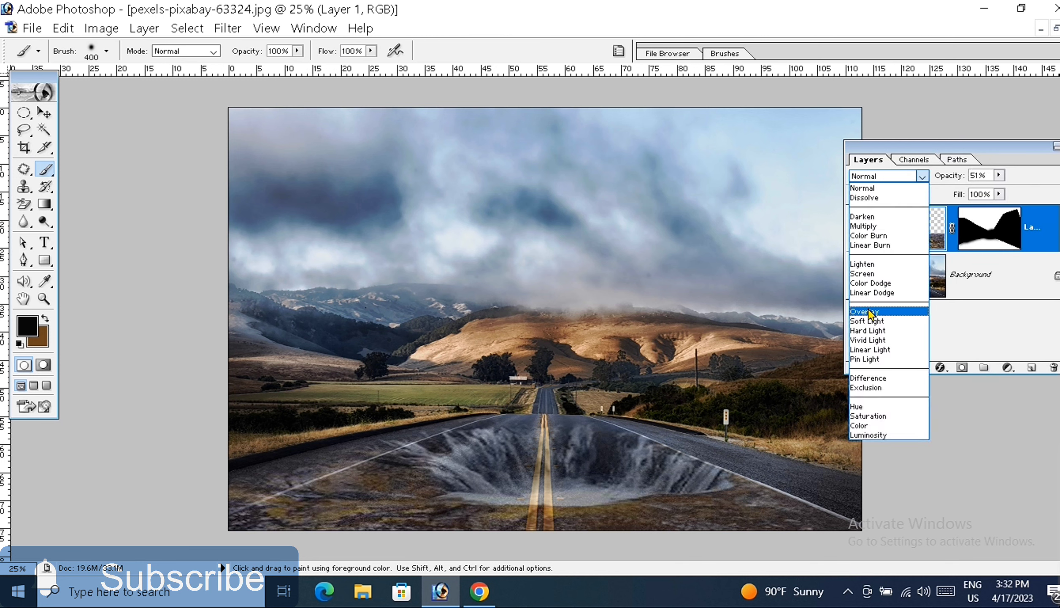
left_click(887, 328)
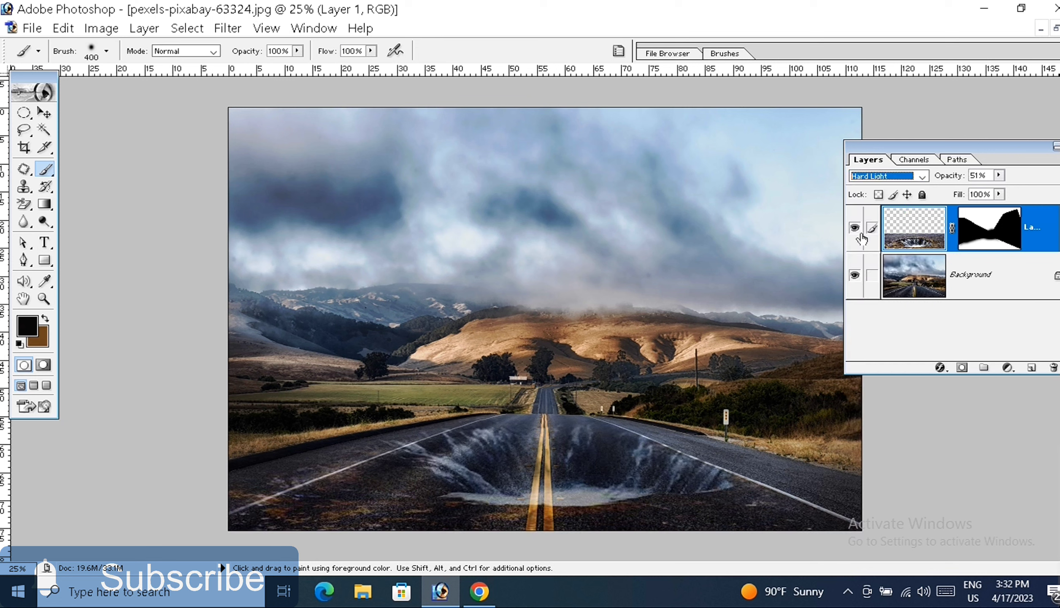
left_click(892, 174)
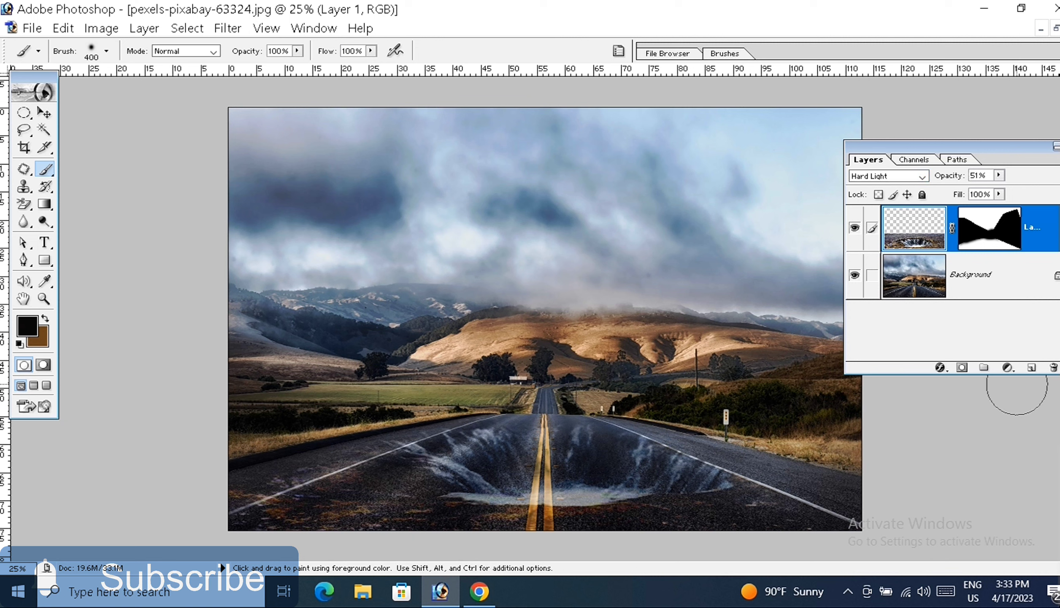
Step: Add a Hue/Saturation adjustment layer above Layer 1 with its default values
left_click(1015, 369)
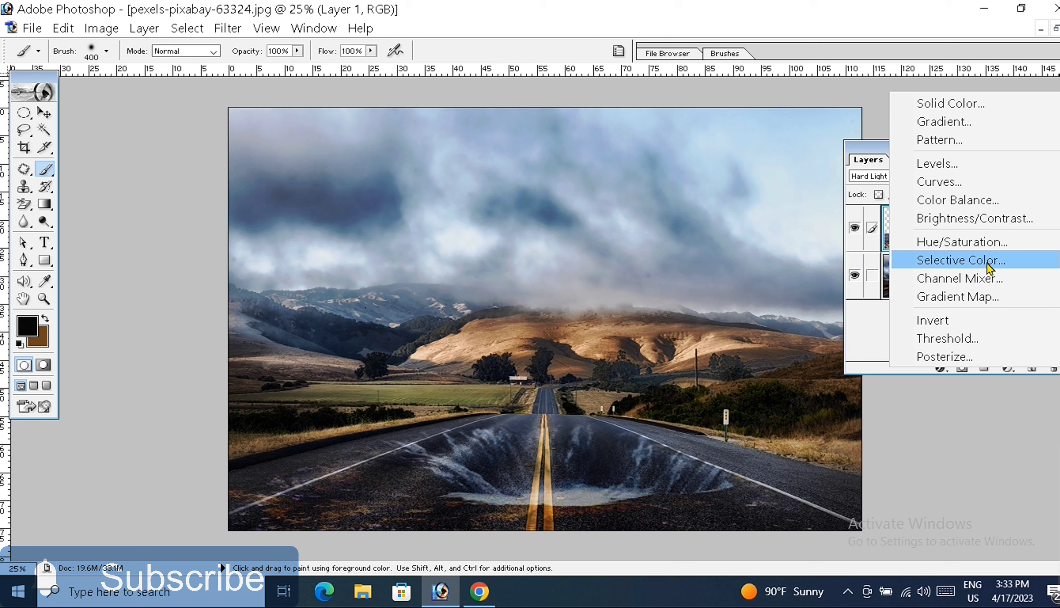
left_click(996, 242)
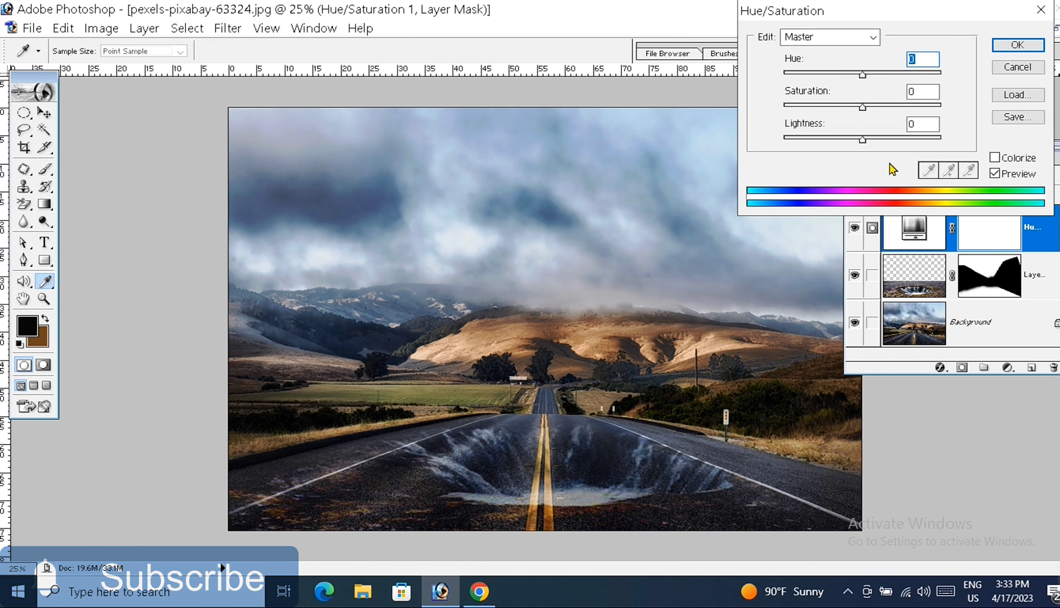
left_click(1017, 45)
key("b")
key("d")
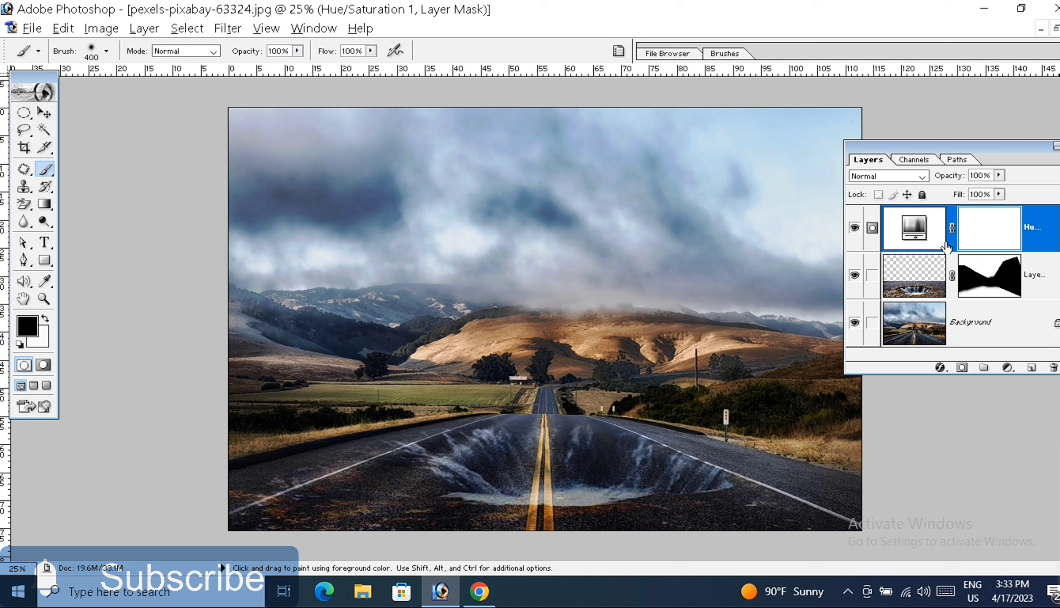
Step: Clip the Hue/Saturation layer to Layer 1 and set its saturation to -55
double_click(914, 228)
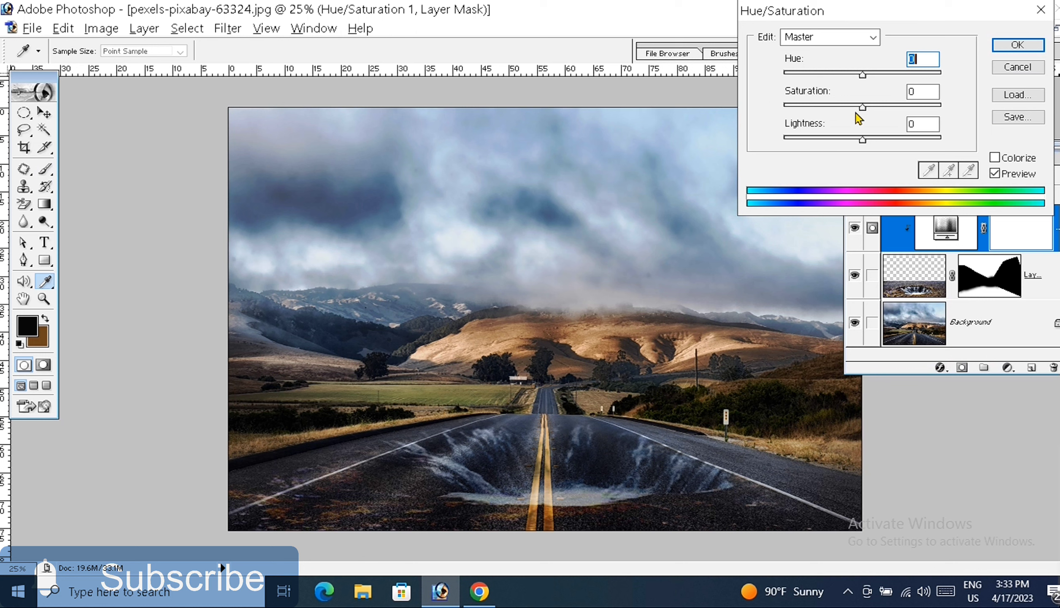
left_click_drag(861, 109, 782, 113)
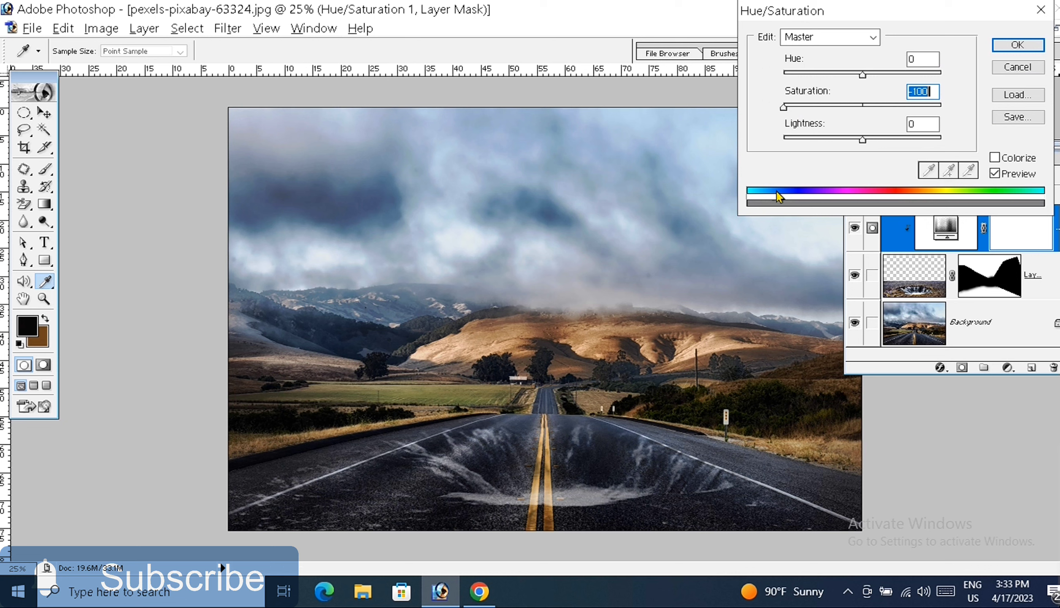
left_click_drag(784, 106, 822, 108)
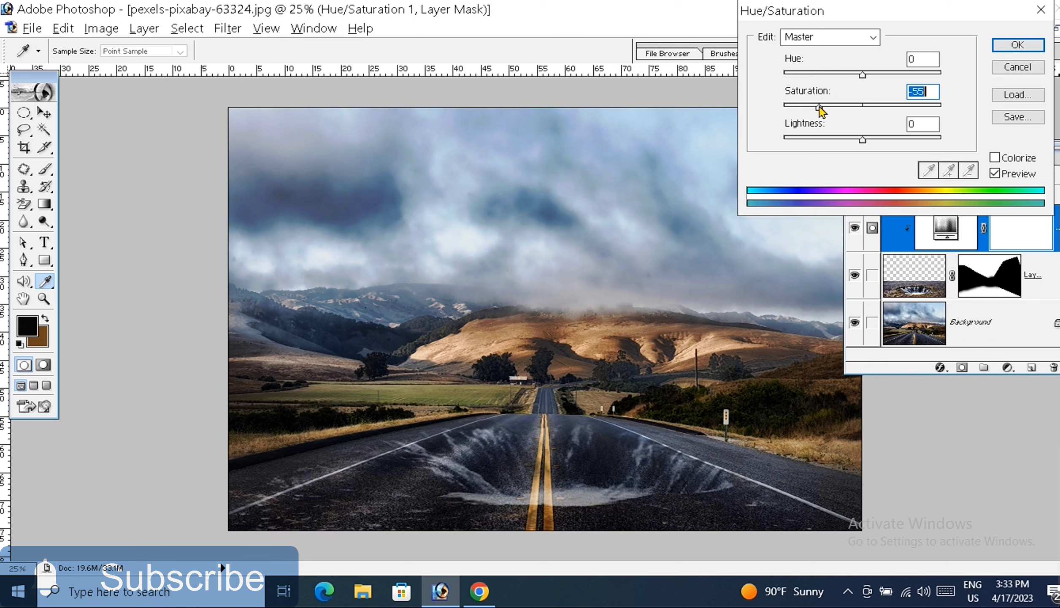
left_click(1015, 44)
key("b")
key("d")
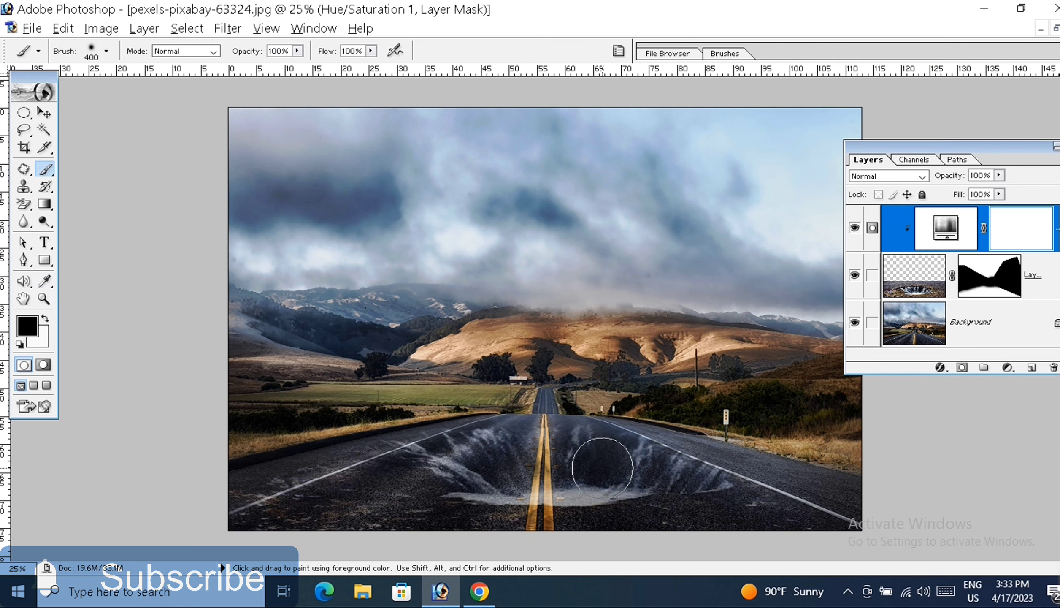
Step: Toggle the visibility of the Hue/Saturation layer and of Layer 1 to compare the image with and without them
left_click(855, 228)
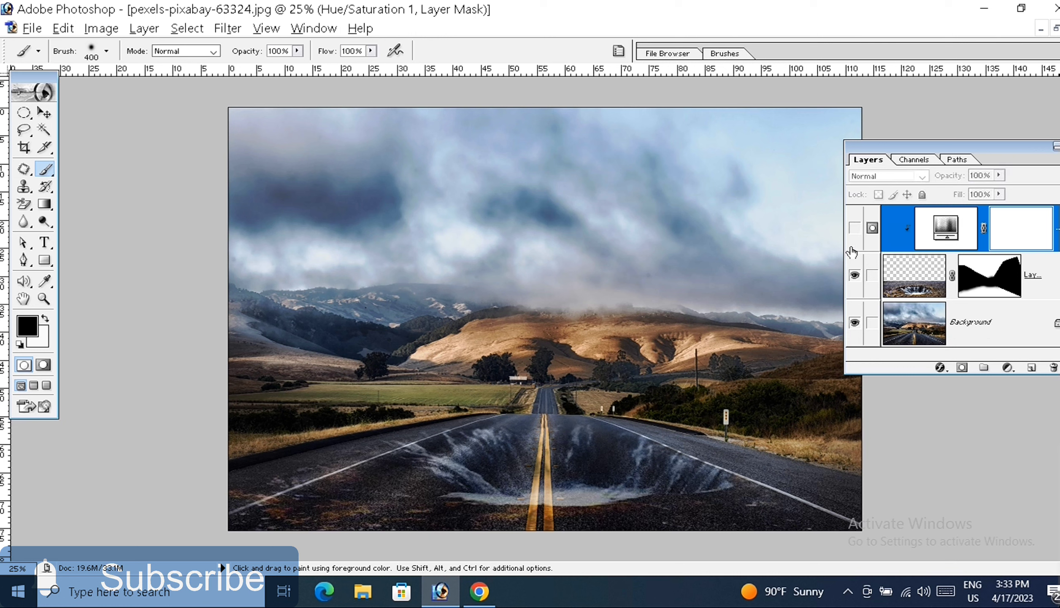
left_click(855, 229)
left_click(855, 229)
left_click(855, 230)
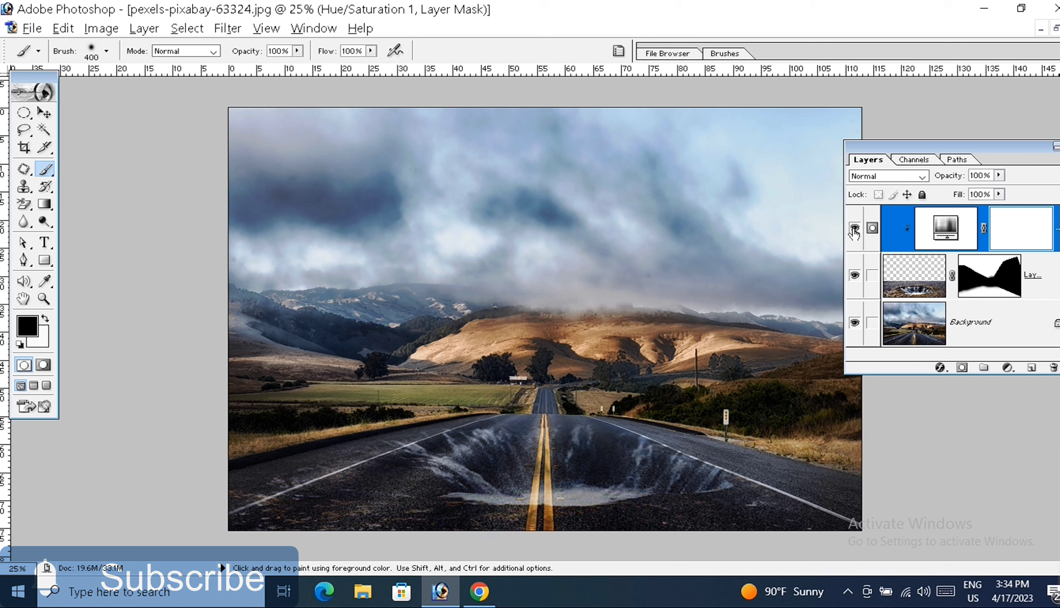
left_click(855, 231)
left_click(870, 331)
left_click(855, 275)
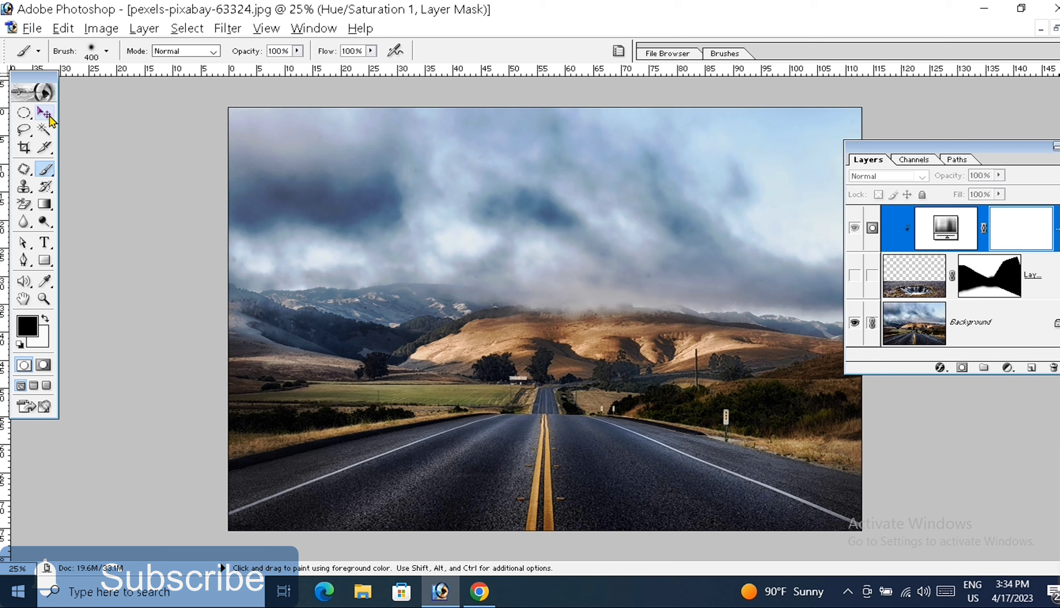
left_click(854, 275)
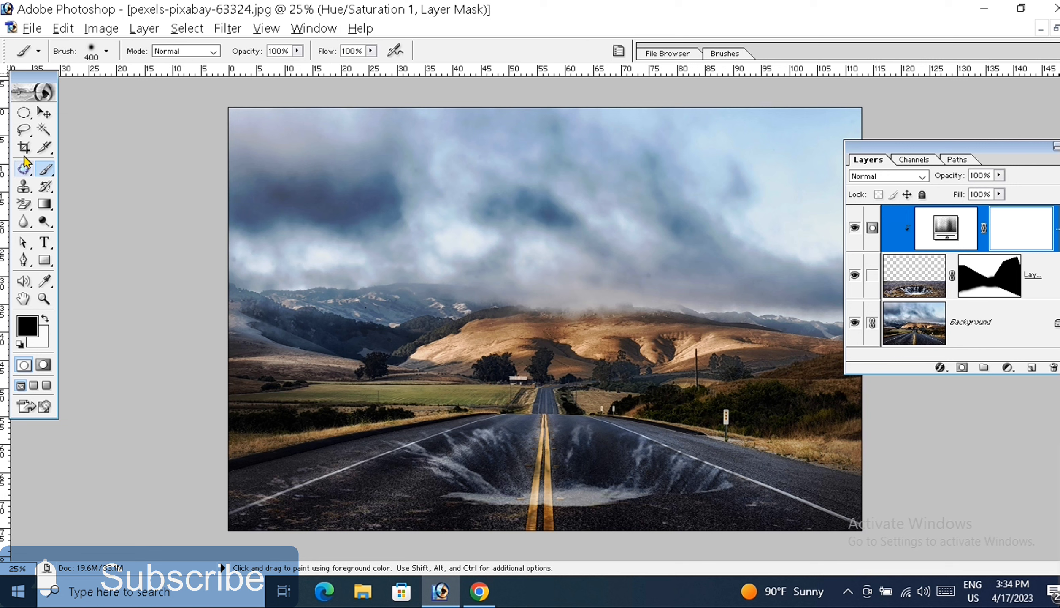
left_click(24, 136)
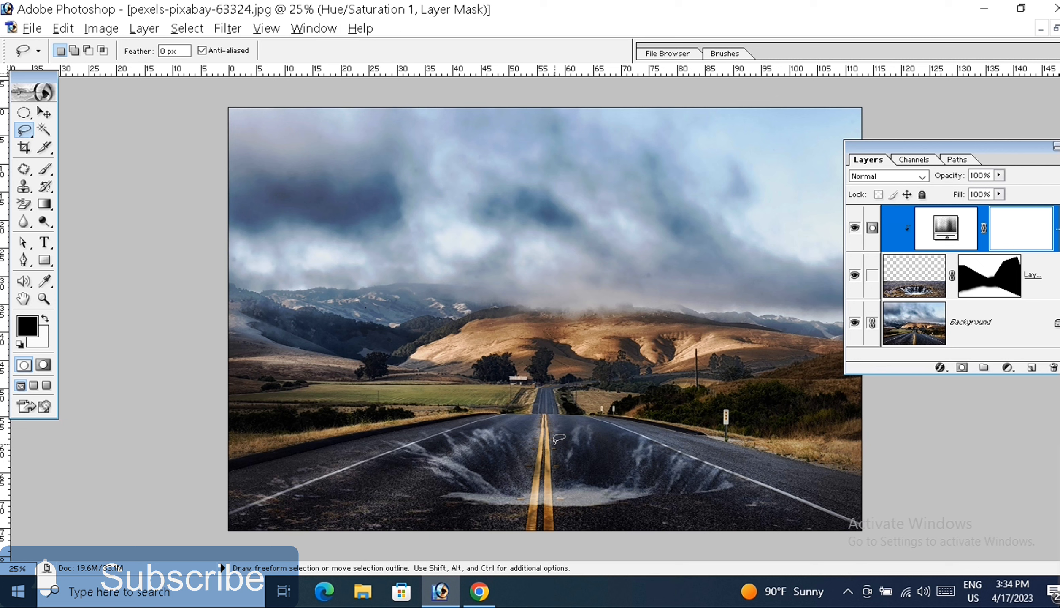
mouse_move(553, 443)
left_mouse_down()
mouse_move(567, 507)
mouse_move(548, 533)
mouse_move(520, 523)
mouse_move(519, 465)
mouse_move(544, 434)
mouse_move(557, 442)
left_mouse_up()
key("ctrl+d")
Step: Choose the Patch tool and convert the Background into a regular layer named Layer 0
left_click_drag(25, 170, 87, 185)
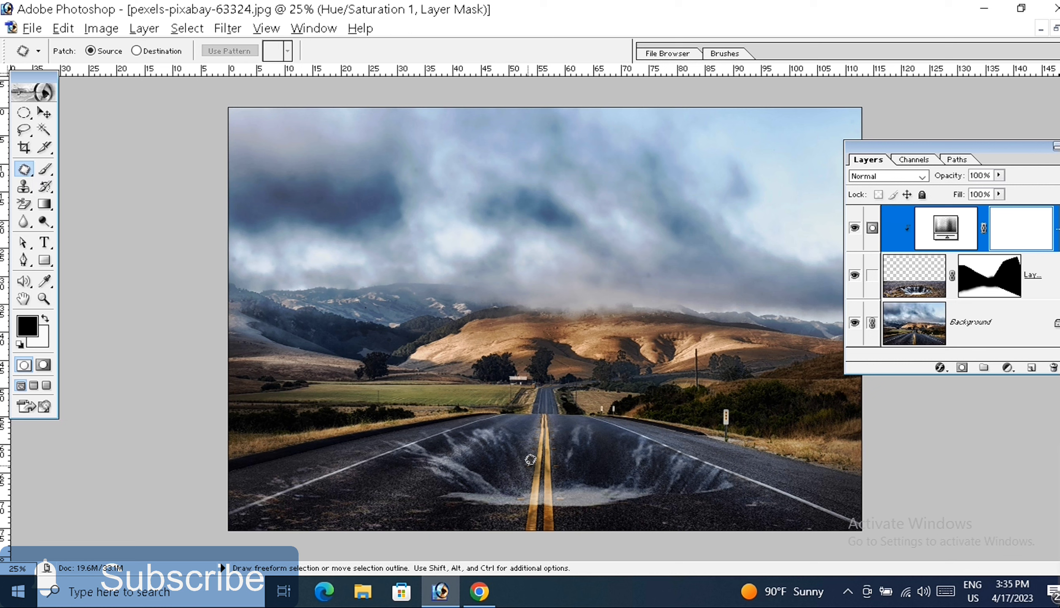
left_click(936, 334)
double_click(945, 325)
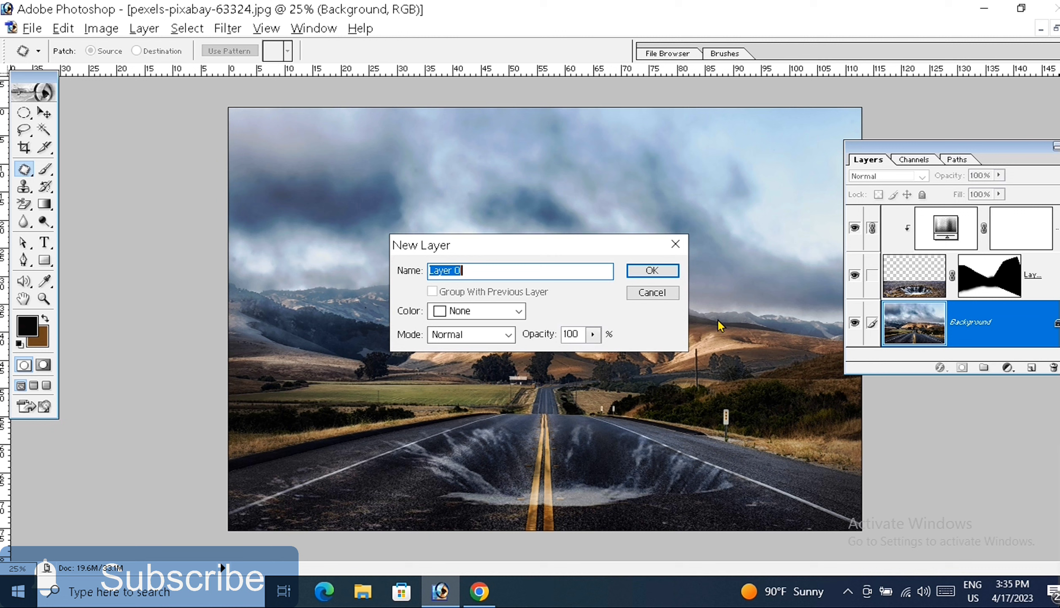
left_click(652, 270)
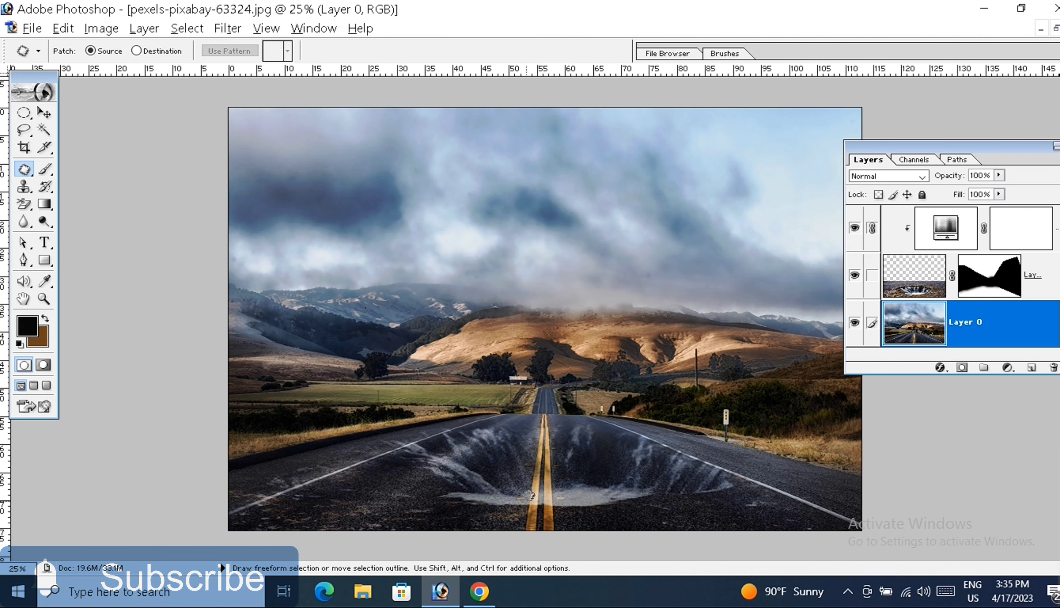
Step: Patch away the yellow centre lines inside the hole on Layer 0 with plain asphalt, deselect, and close the Layers palette
mouse_move(526, 503)
left_mouse_down()
mouse_move(540, 423)
mouse_move(551, 422)
mouse_move(567, 456)
mouse_move(565, 509)
mouse_move(534, 506)
mouse_move(526, 492)
mouse_move(571, 480)
left_mouse_up()
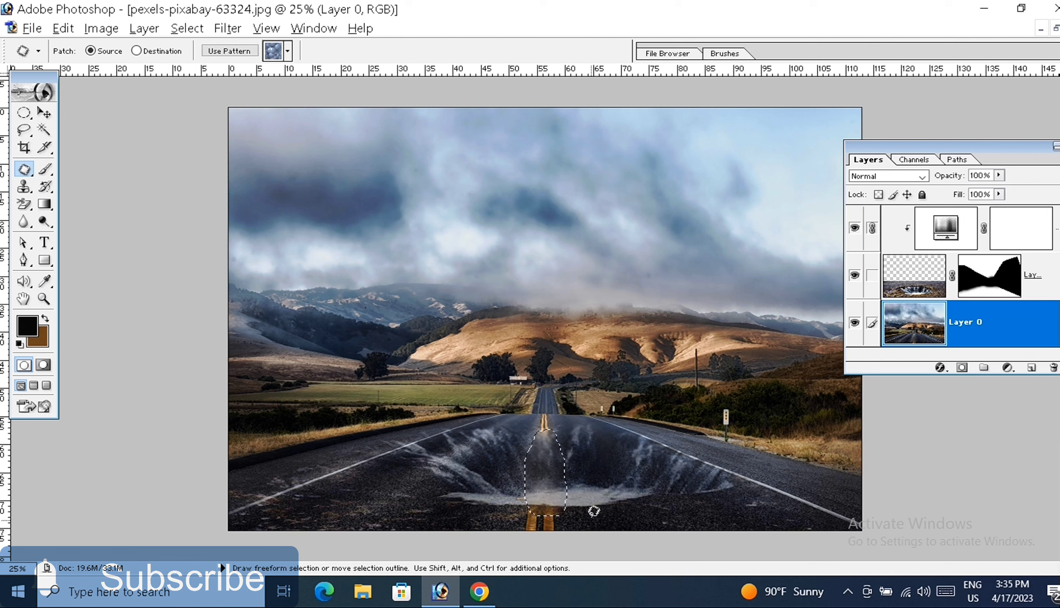
key("ctrl+d")
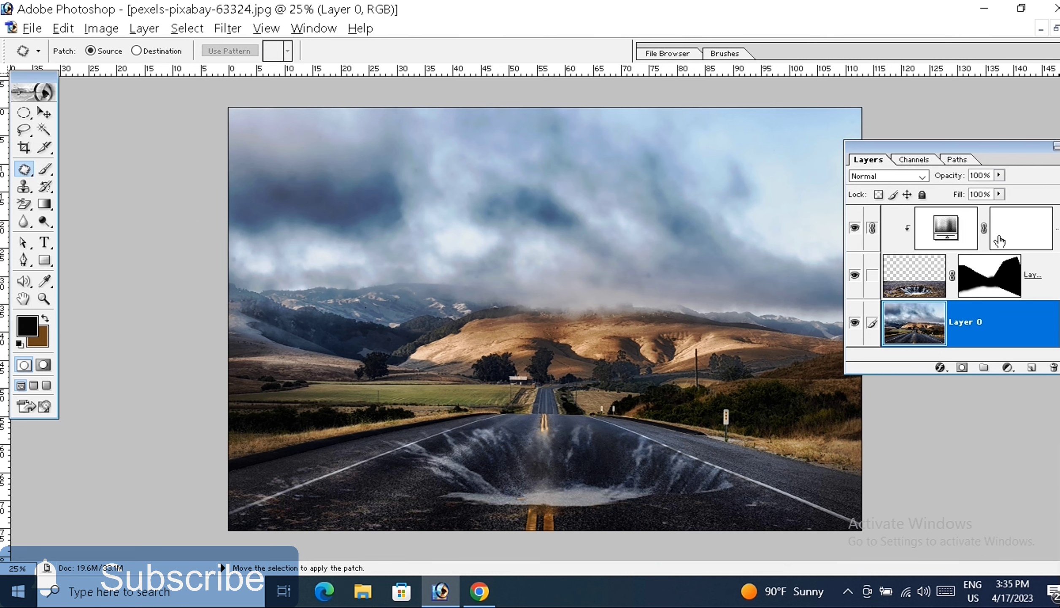
scroll(546, 291, "up", 1)
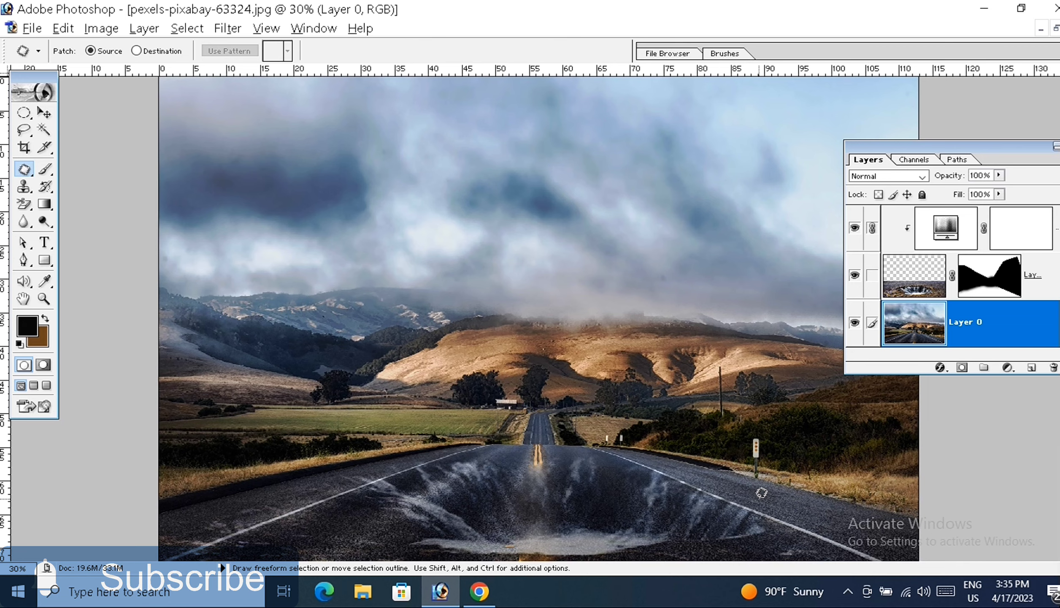
scroll(762, 493, "down", 1)
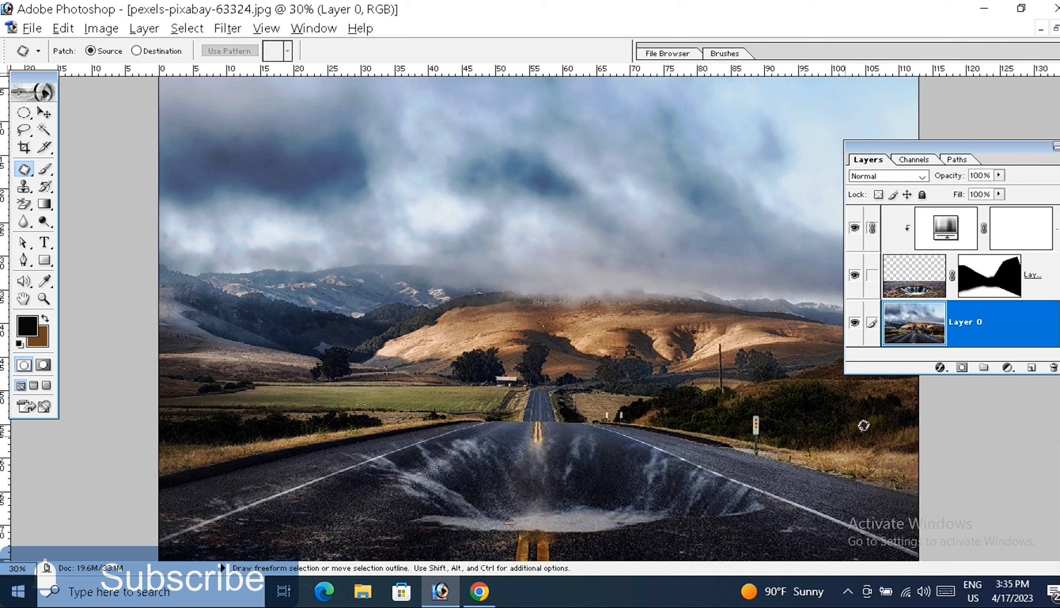
left_click(1059, 146)
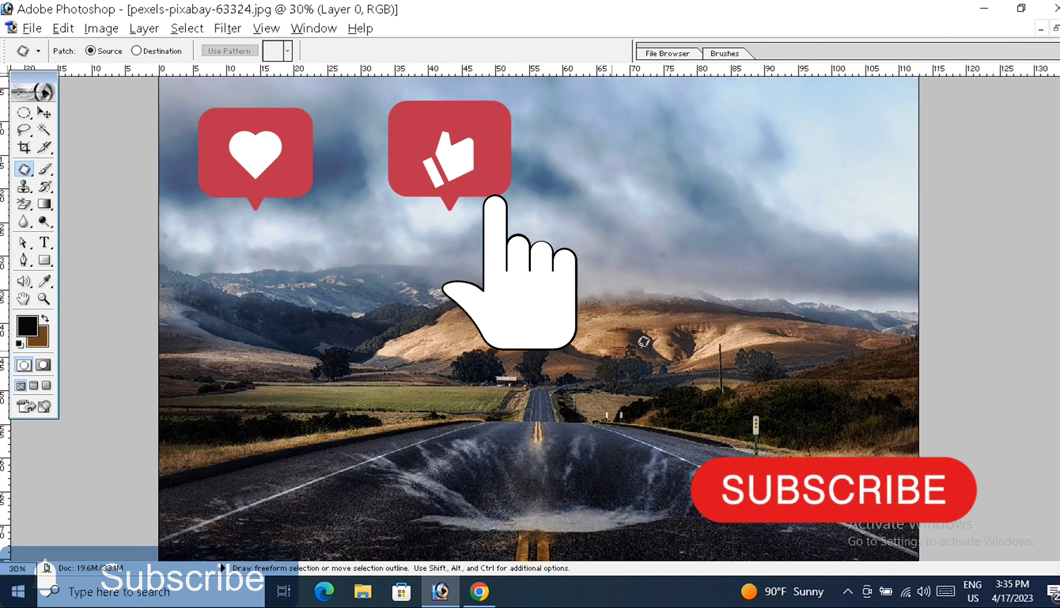